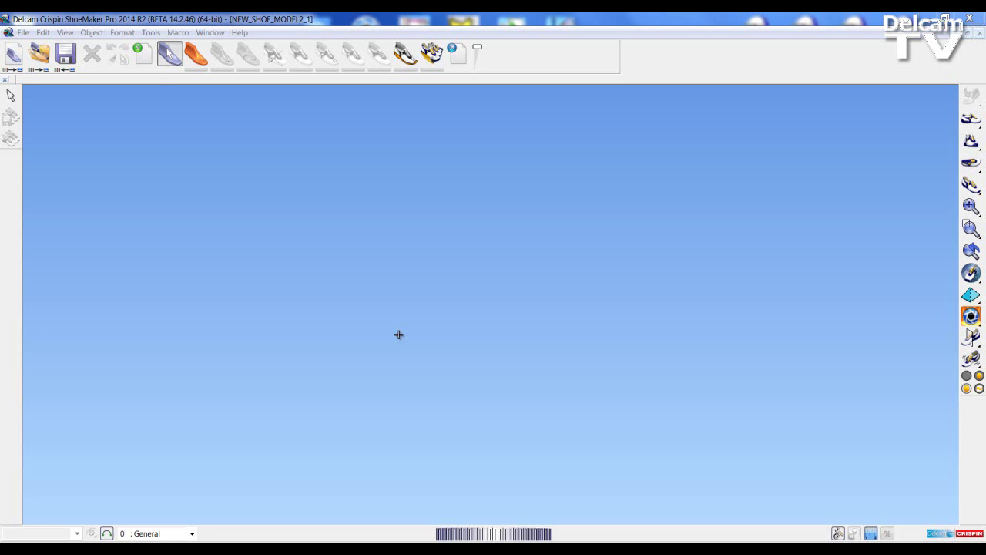
- Import the last file Ortho Last.stl from the SM SPM Video Data folder on the desktop
left_click(143, 52)
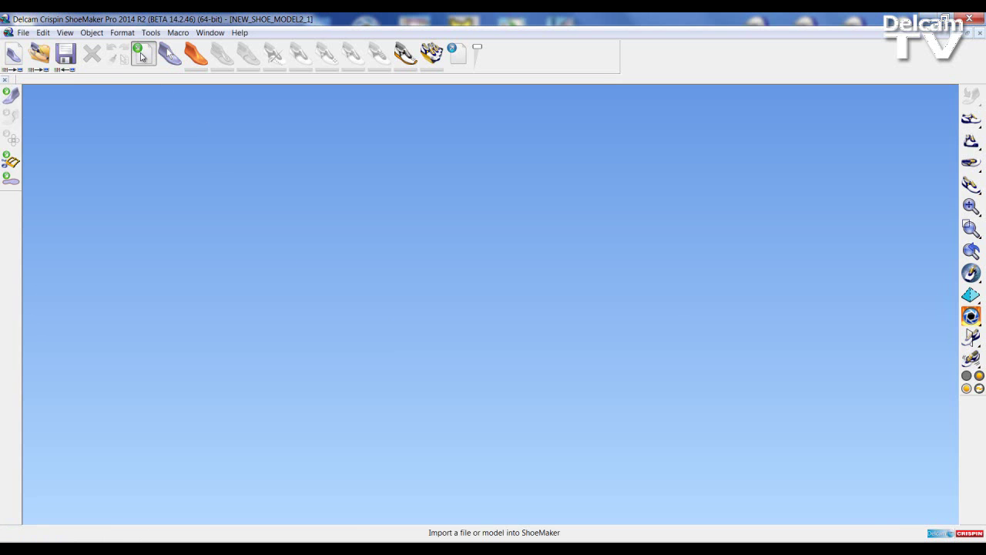
left_click(6, 99)
left_click(348, 240)
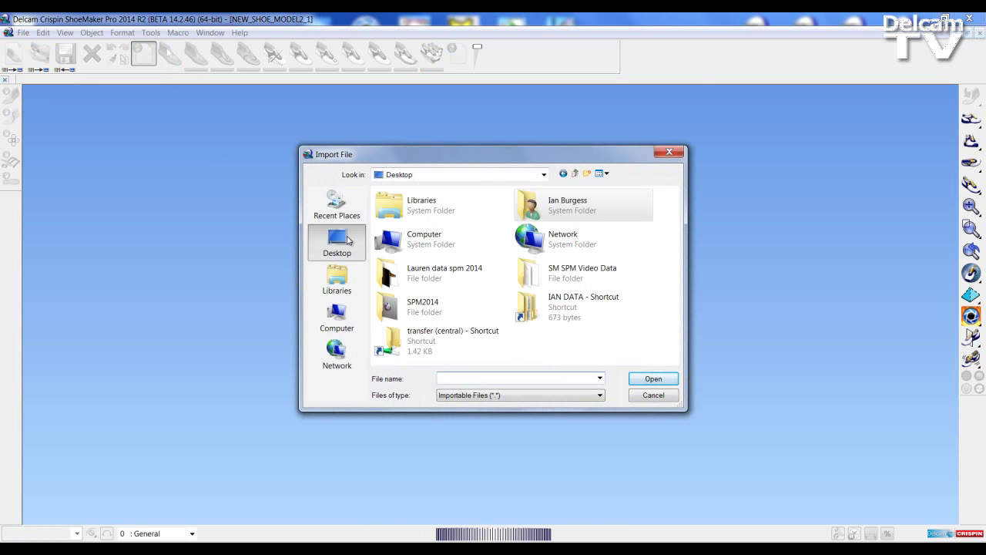
double_click(557, 278)
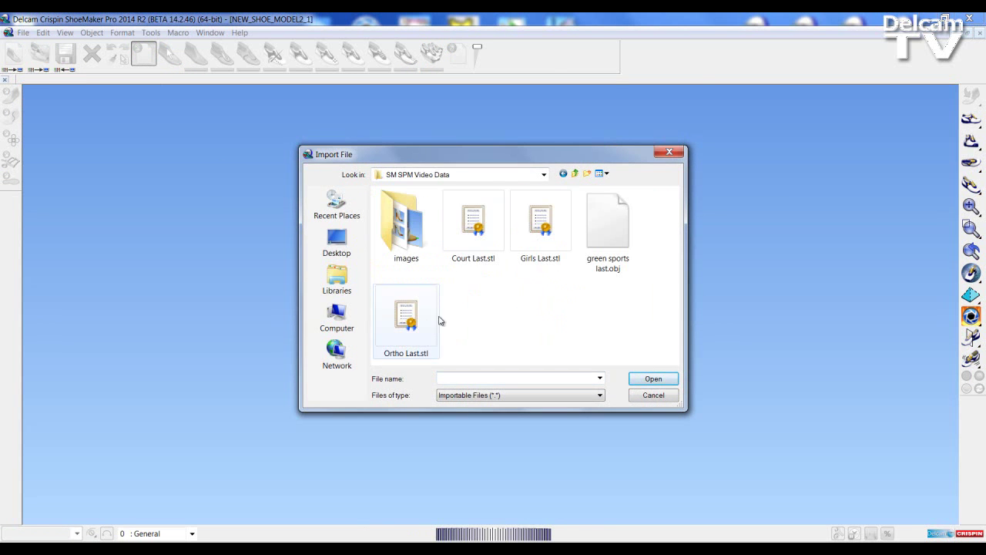
left_click(406, 319)
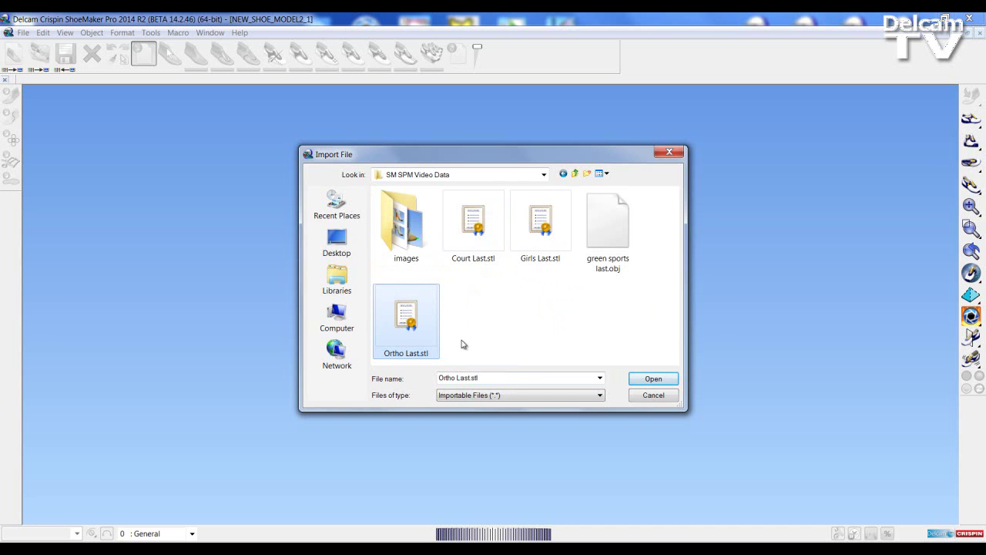
left_click(642, 378)
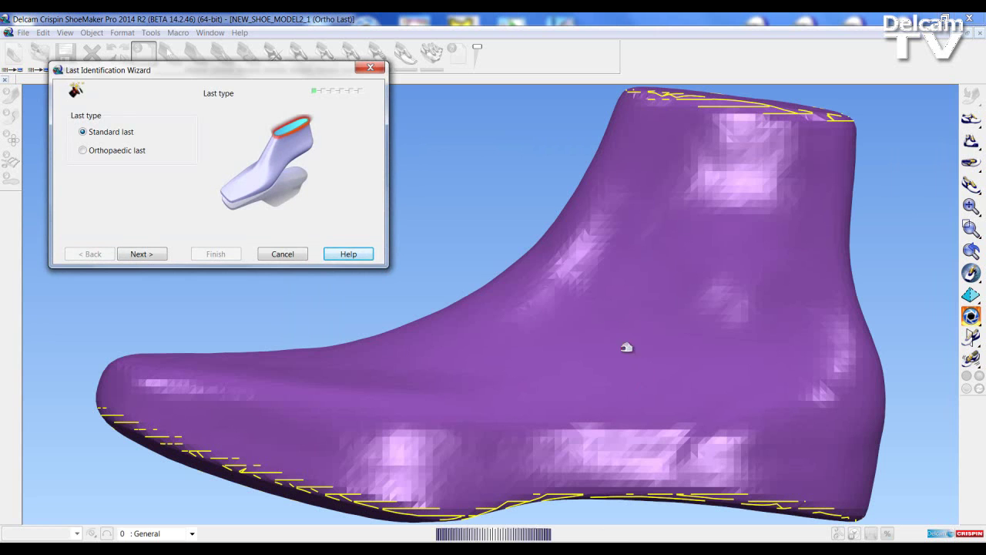
- Set the last type to Orthopaedic last and continue to the identification of points on the last
left_click_drag(131, 74, 118, 104)
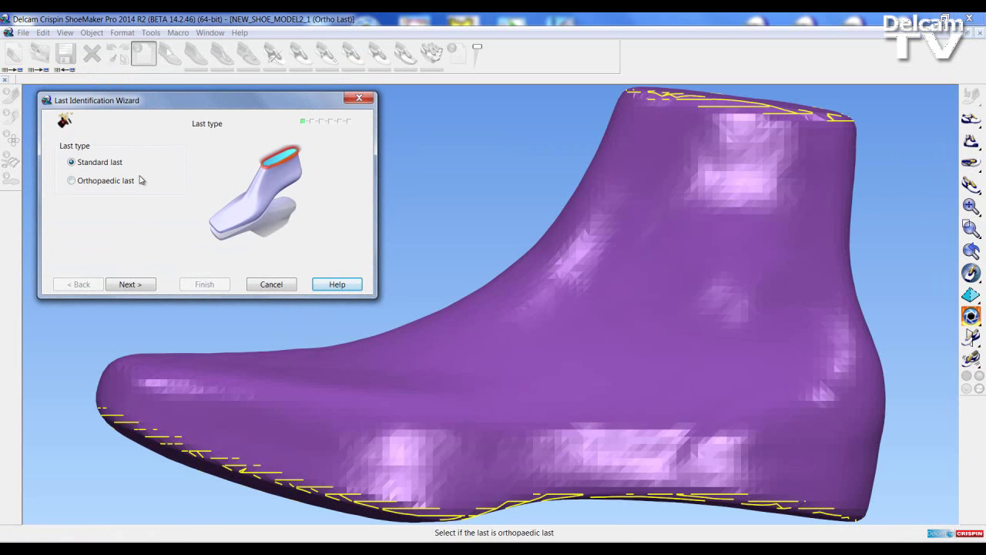
left_click(71, 181)
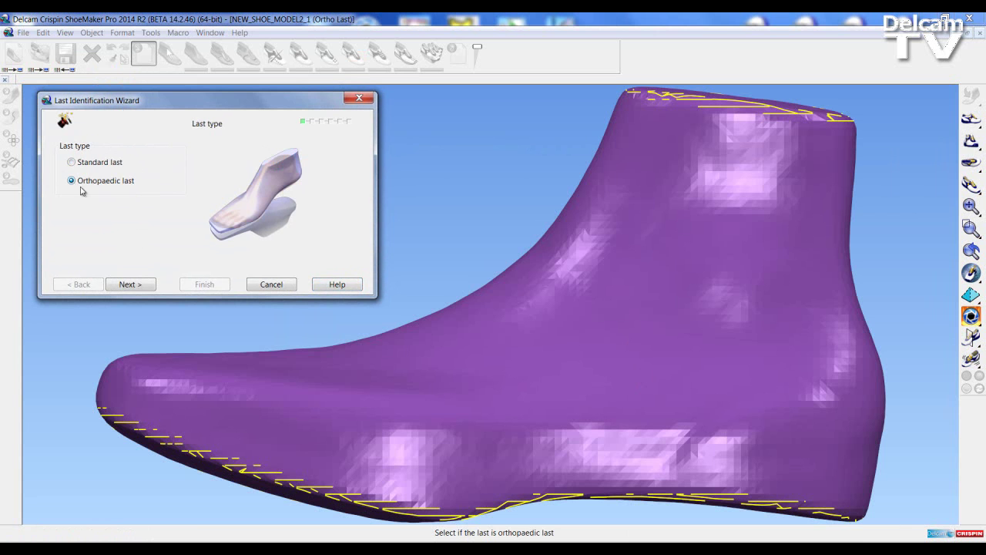
left_click(131, 284)
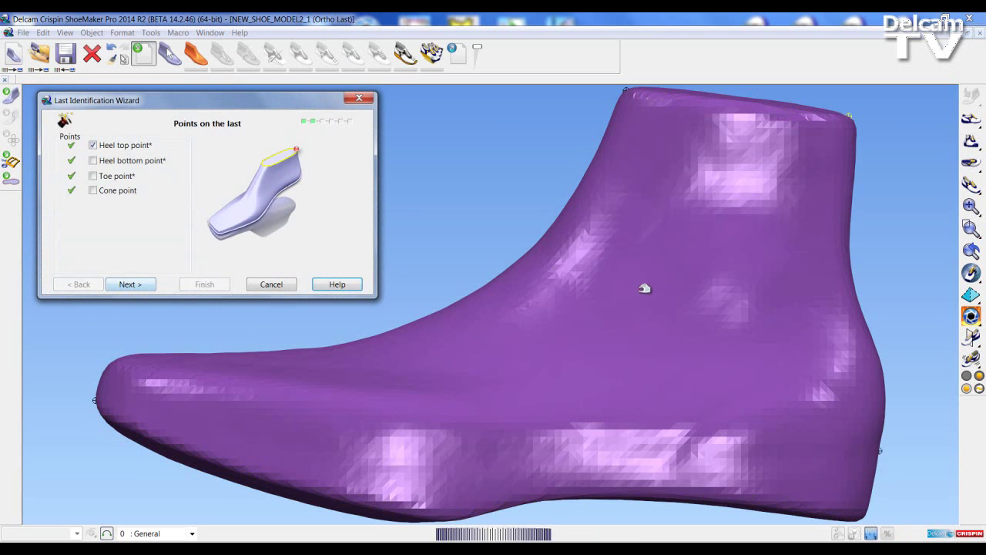
- Check the heel top point, and place the heel bottom point on the heel's centre just above the bottom edge
left_click_drag(532, 537, 505, 537)
middle_click_drag(784, 361, 543, 360)
scroll(540, 359, "down", 2)
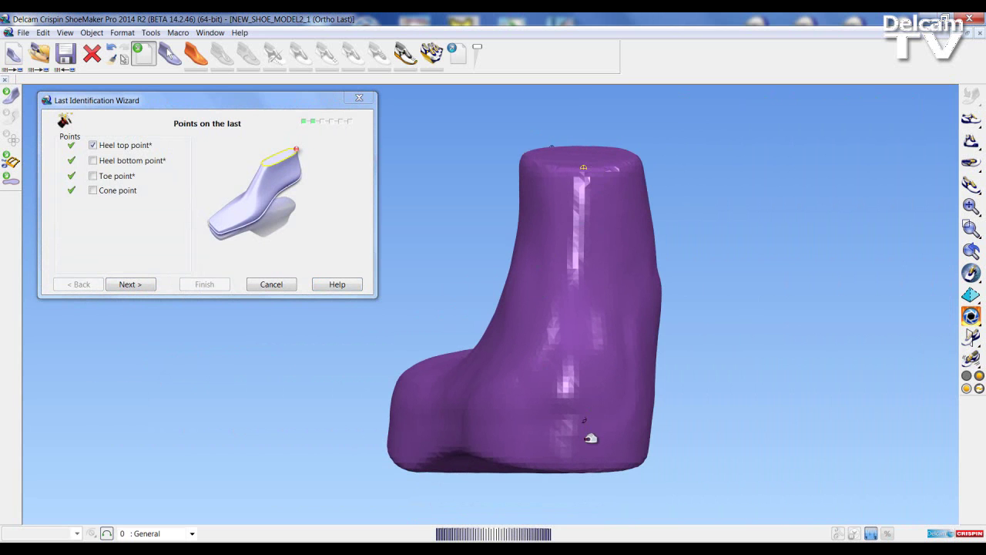
middle_click_drag(590, 288, 582, 337)
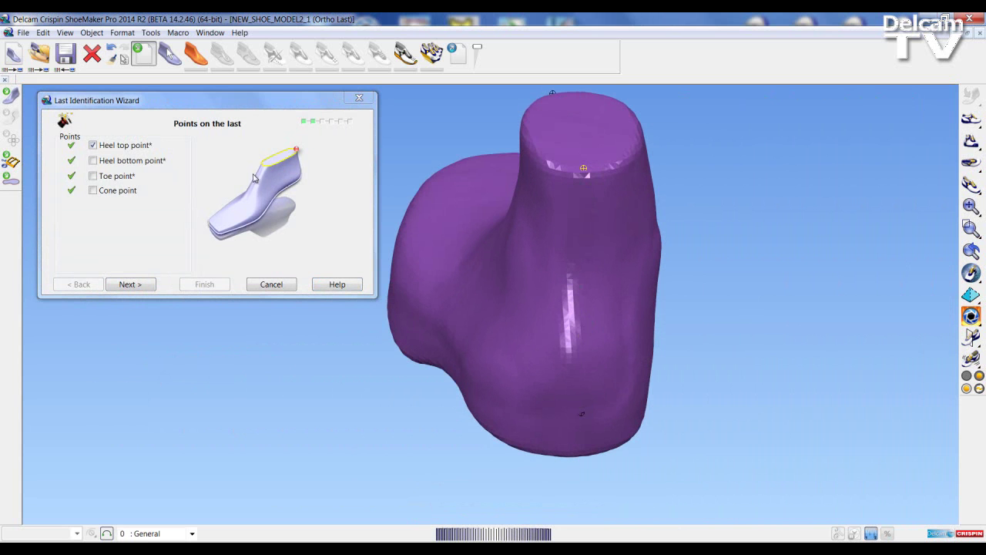
left_click(158, 162)
left_click_drag(521, 364, 642, 397)
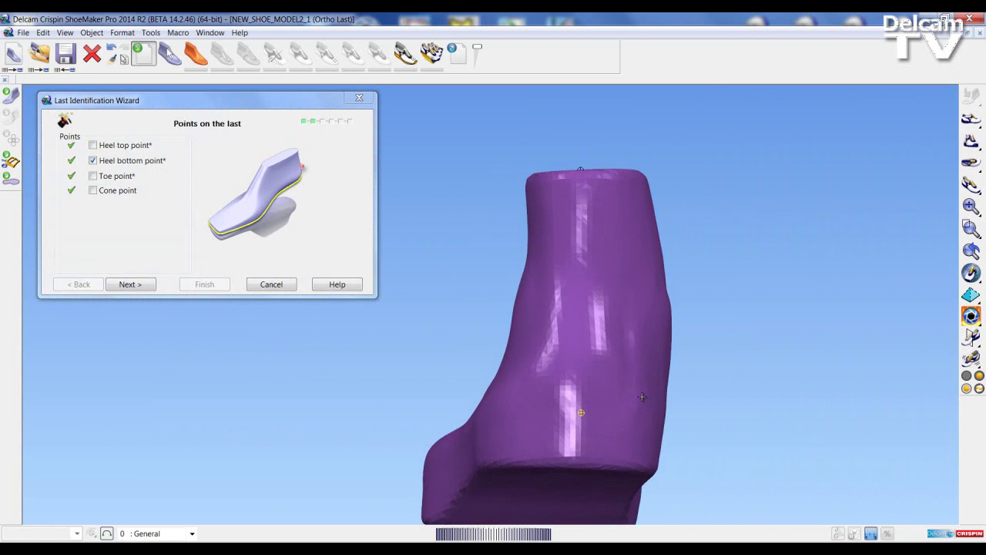
left_click(587, 455)
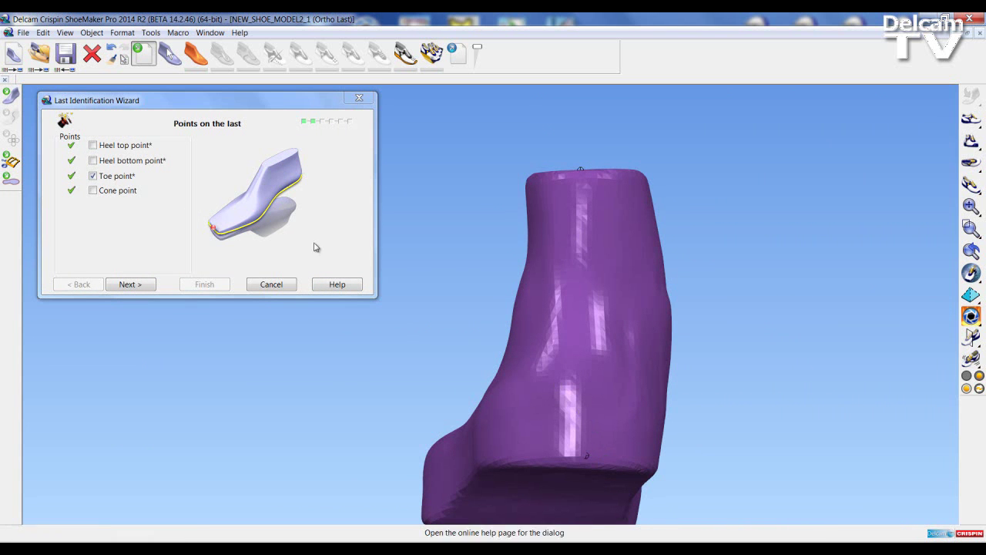
- Check the toe point, place the cone point at the middle of the top surface's front edge, and accept the points
left_click_drag(454, 537, 543, 537)
middle_click_drag(527, 423, 516, 397)
left_click_drag(515, 396, 515, 445)
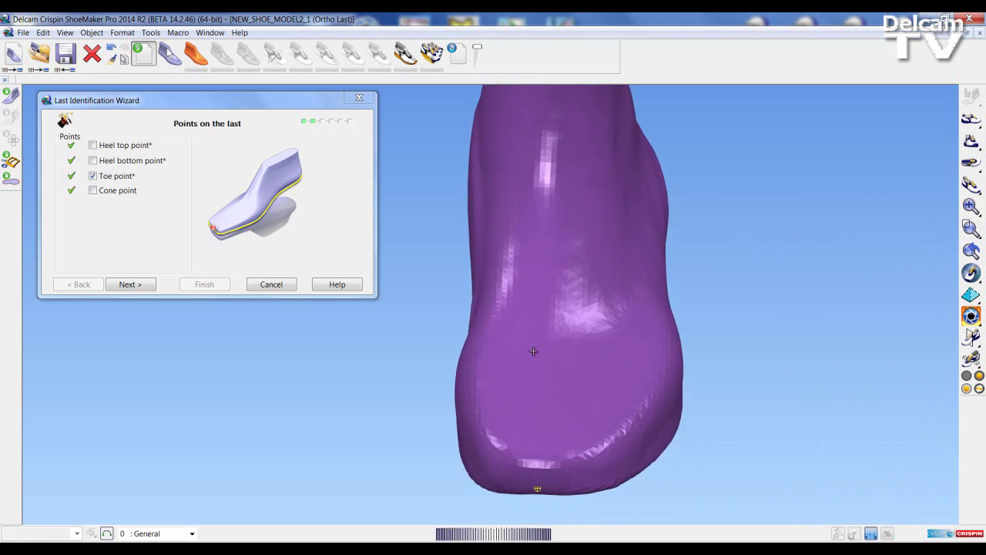
left_click_drag(538, 343, 524, 478)
left_click(93, 191)
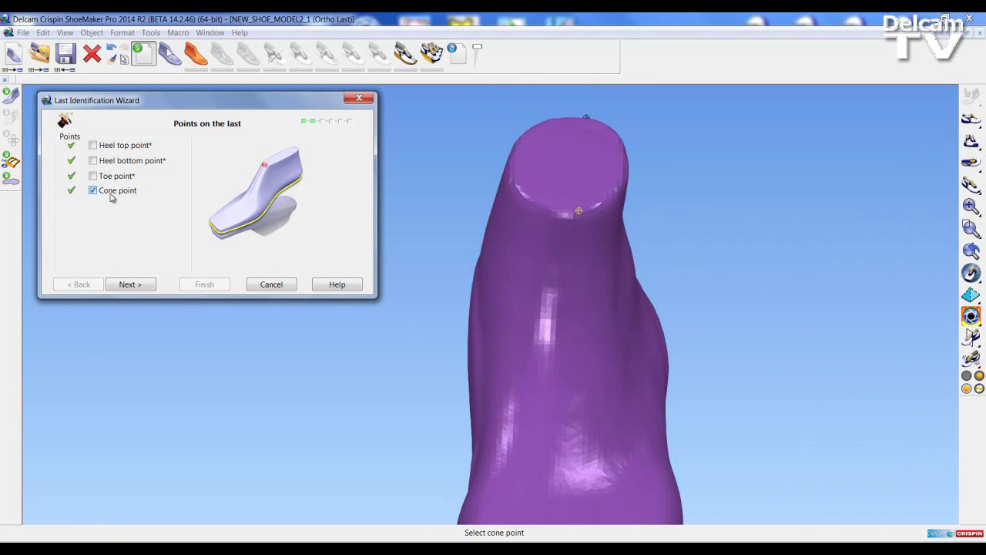
left_click(566, 215)
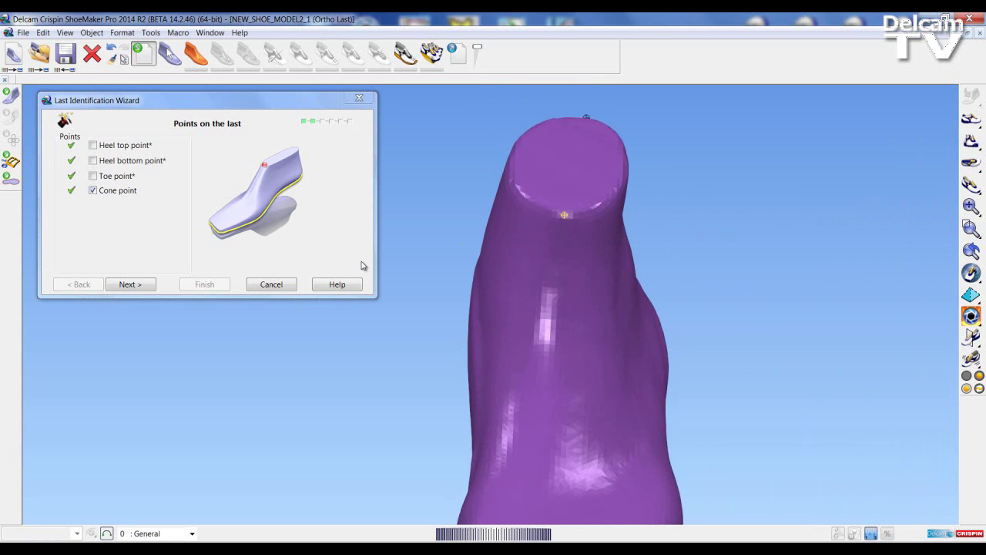
left_click(129, 284)
- Smooth the kink in the top curve beside the cone point by moving its curve points onto the edge
middle_click_drag(532, 308, 817, 335)
middle_click_drag(555, 260, 585, 319)
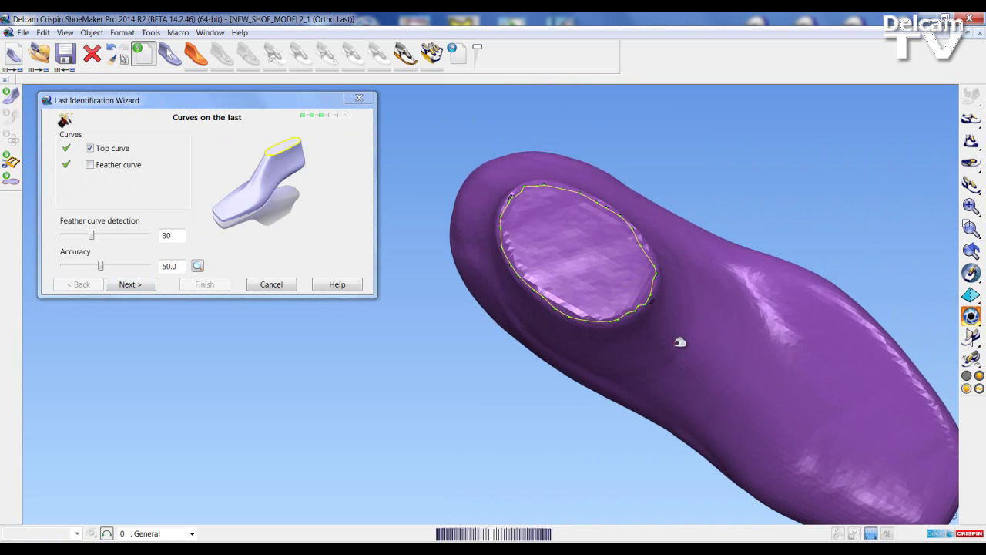
scroll(633, 282, "up", 5)
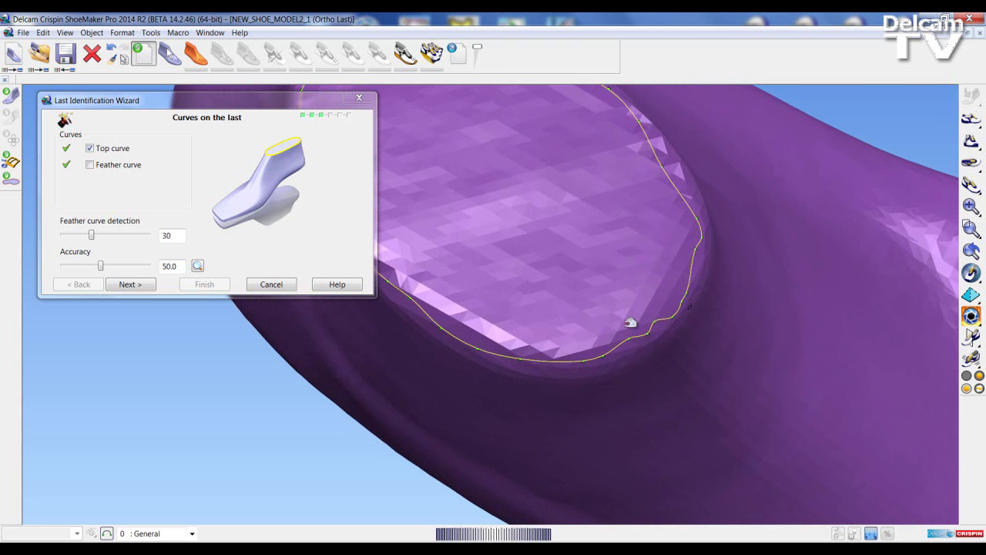
left_click_drag(630, 338, 623, 347)
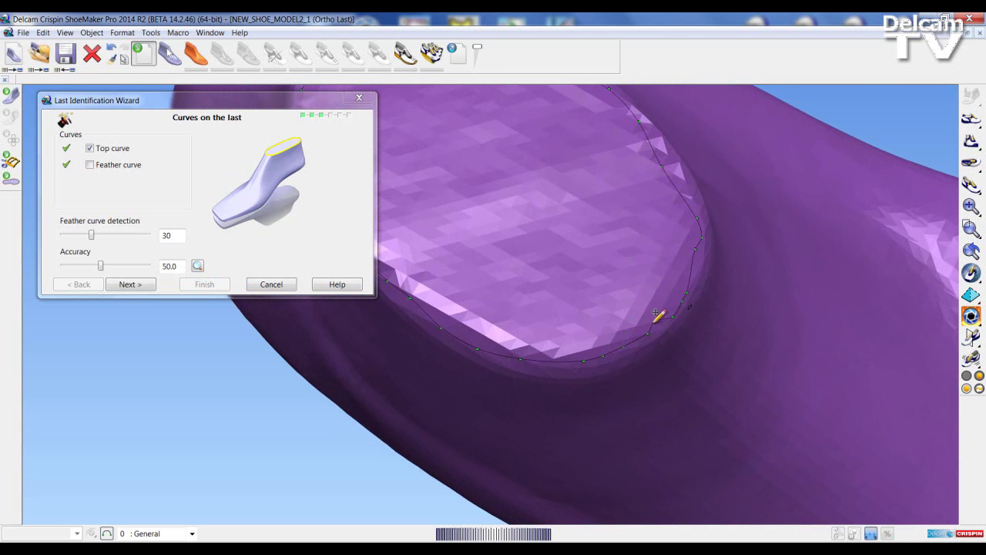
left_click(659, 322)
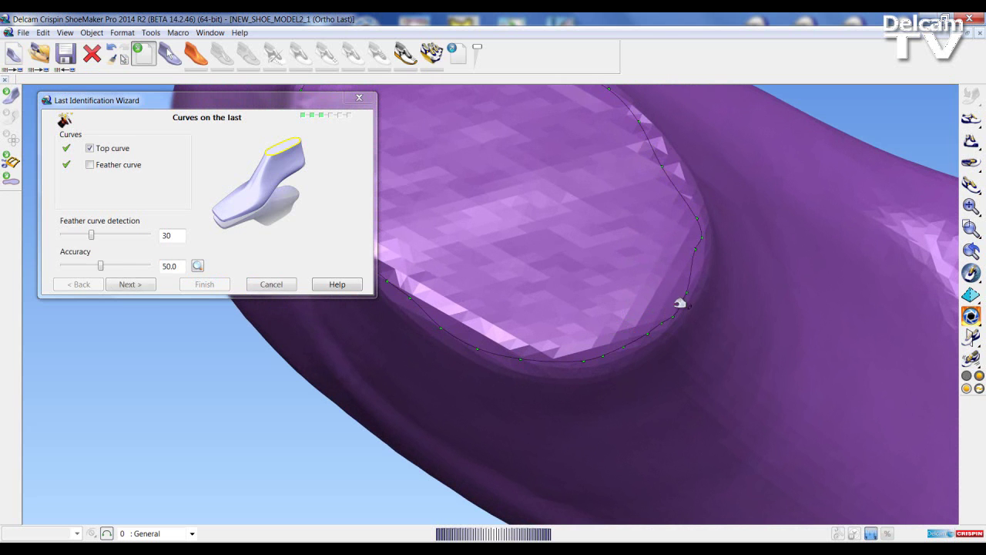
left_click(677, 308)
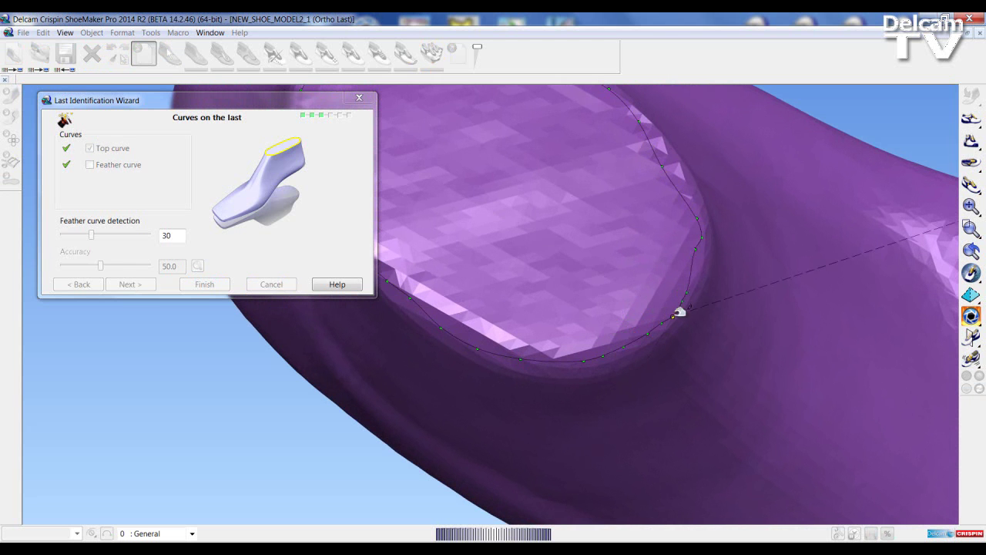
- Move, remove and add top curve points just past the cone point so the curve follows the rounded front corner
left_click(686, 292)
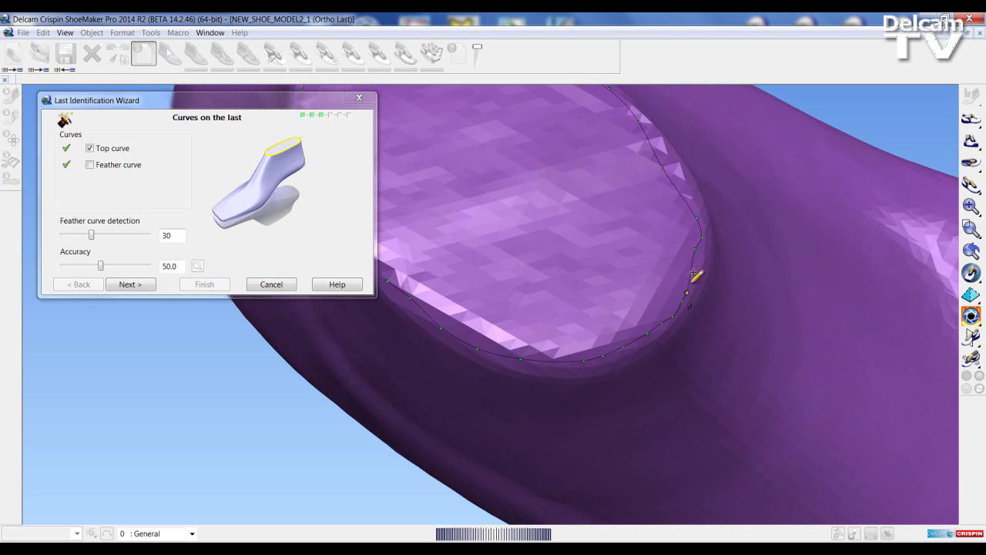
left_click(688, 292)
left_click_drag(683, 301, 690, 298)
left_click_drag(695, 249, 698, 257)
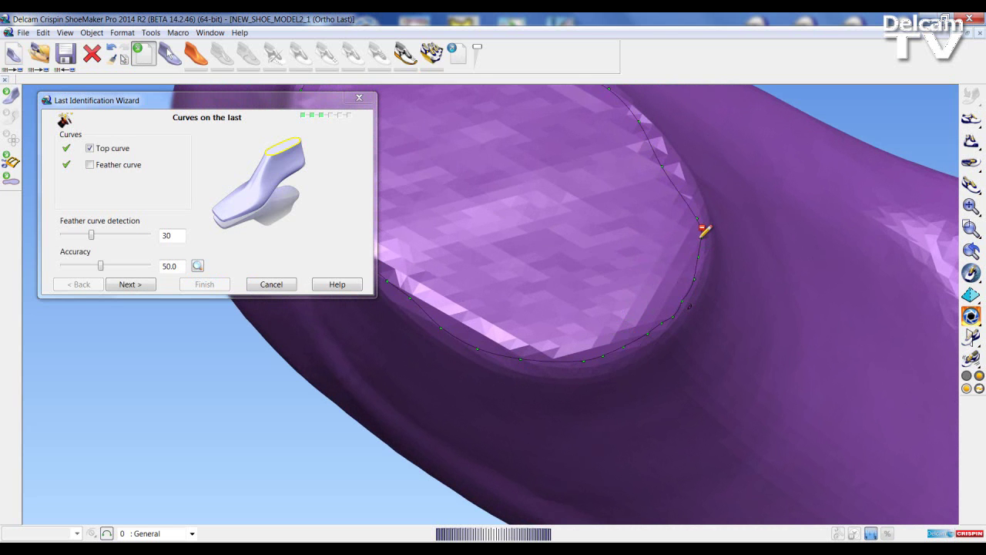
left_click(700, 235)
left_click(702, 215)
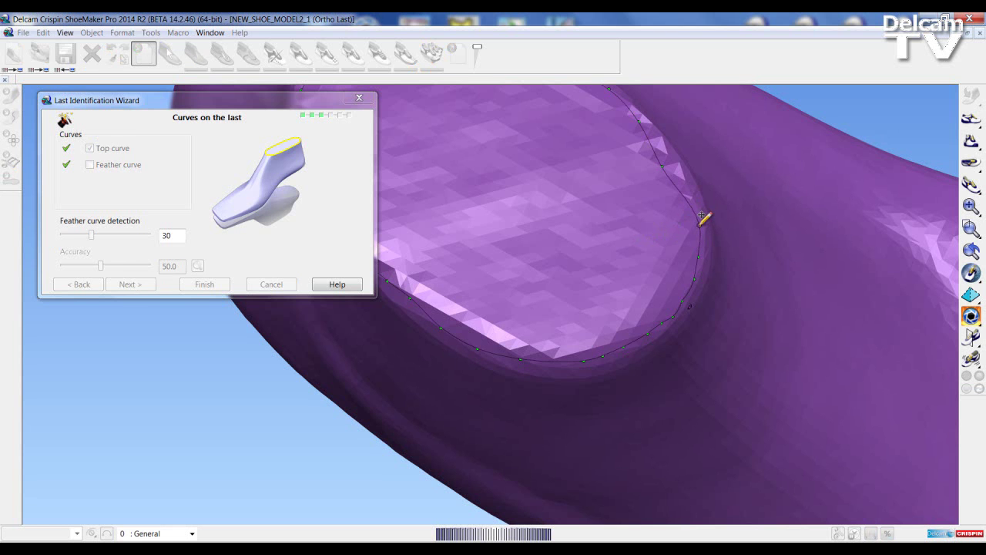
left_click(664, 157)
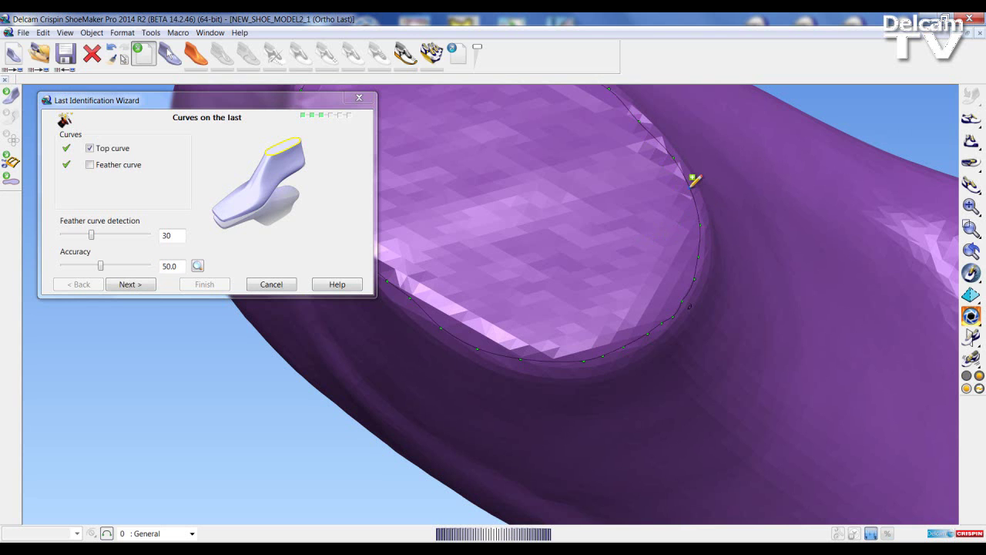
left_click(694, 180)
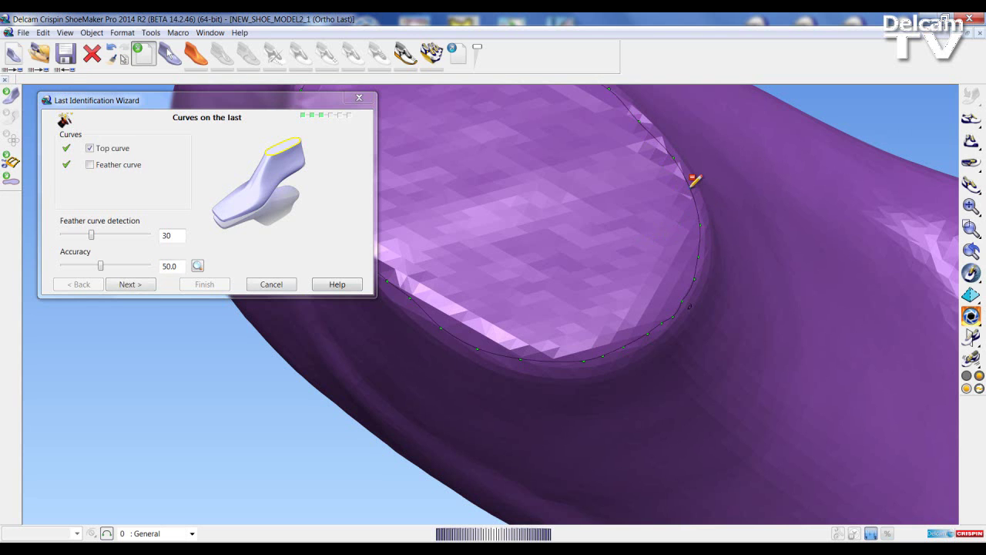
- Move the top curve points along the long side of the top surface outward onto its edge
middle_click_drag(590, 215, 662, 231)
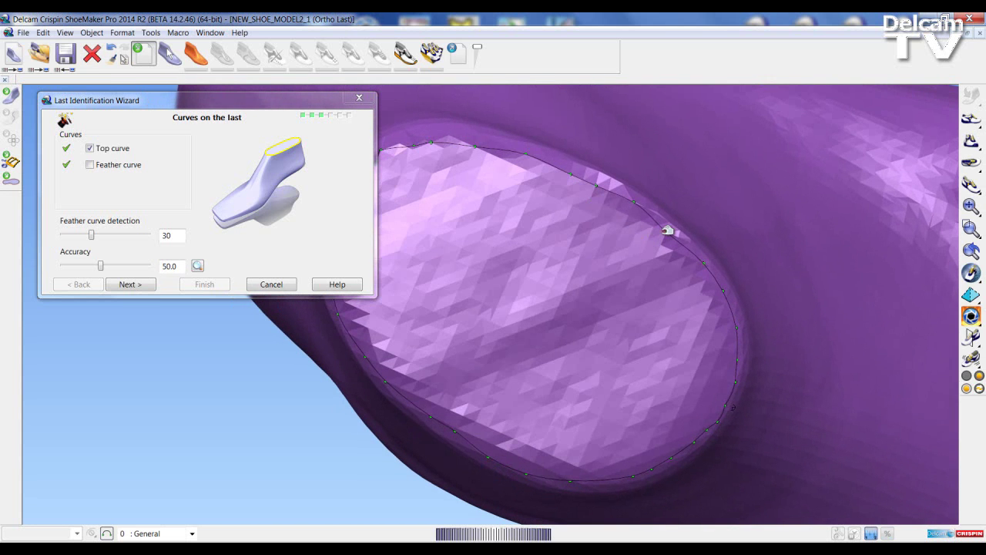
left_click(668, 225)
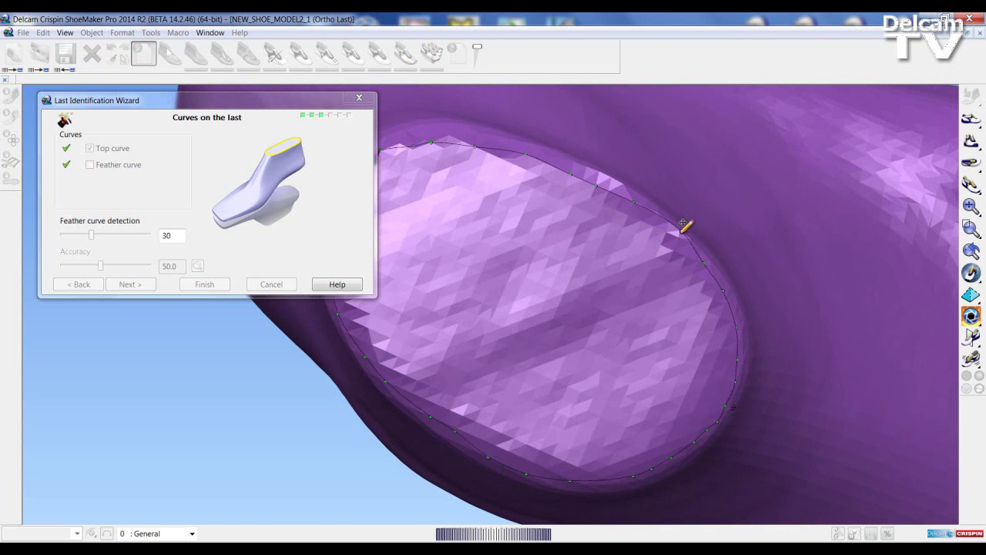
left_click(600, 179)
left_click(570, 171)
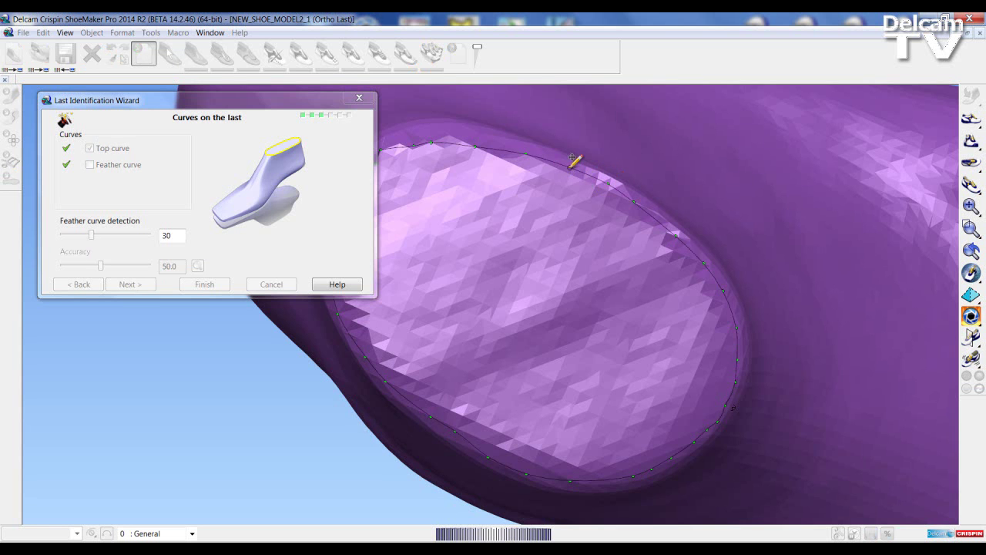
- Move the top curve points outward onto the edge around the rounded back corner and smooth the kink beside the back marker
middle_click_drag(542, 225, 705, 274)
middle_click_drag(684, 223, 627, 246)
scroll(612, 206, "up", 2)
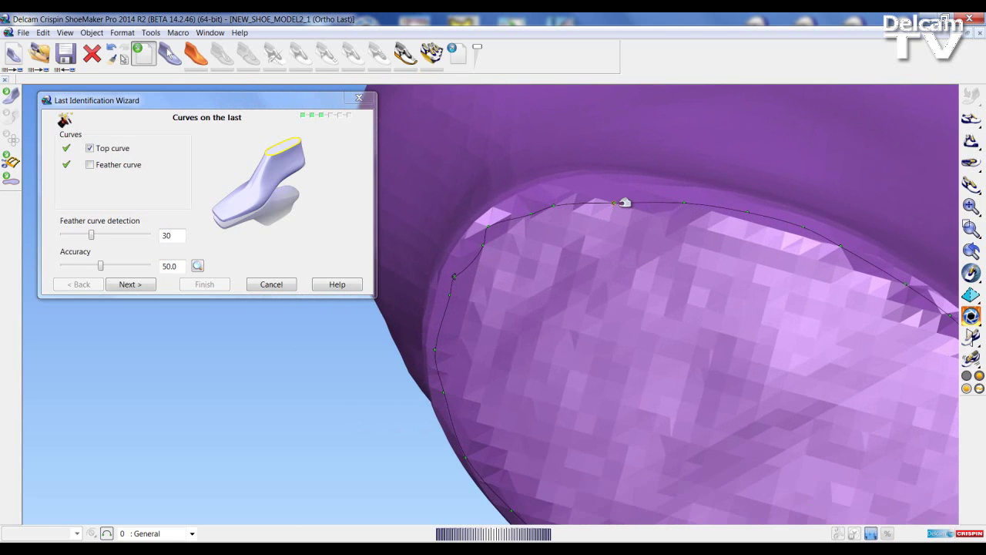
left_click(617, 193)
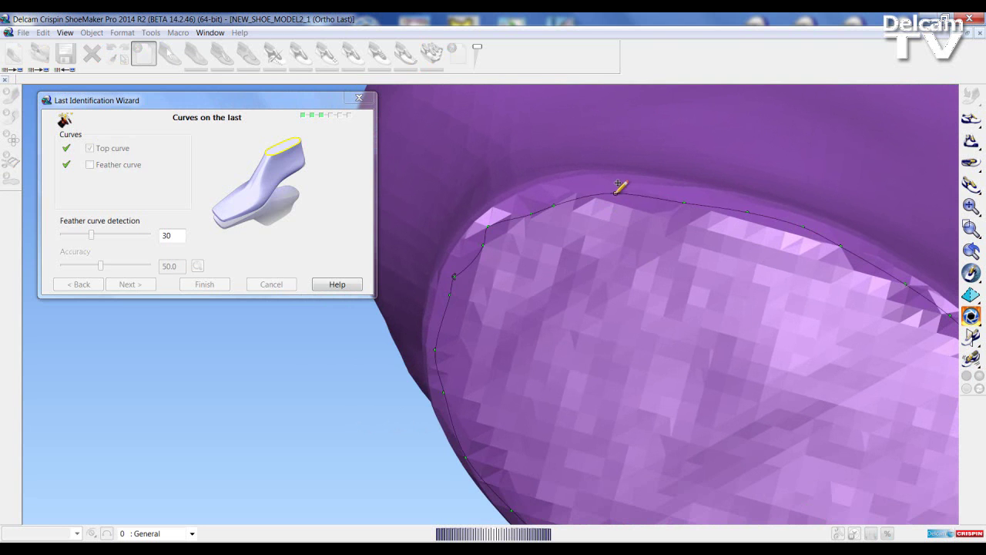
left_click(685, 198)
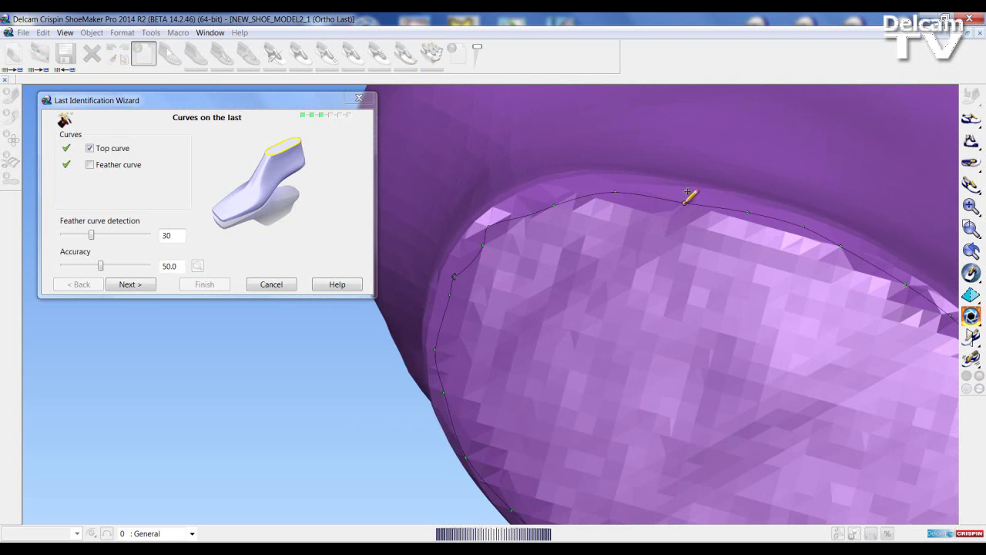
left_click(558, 195)
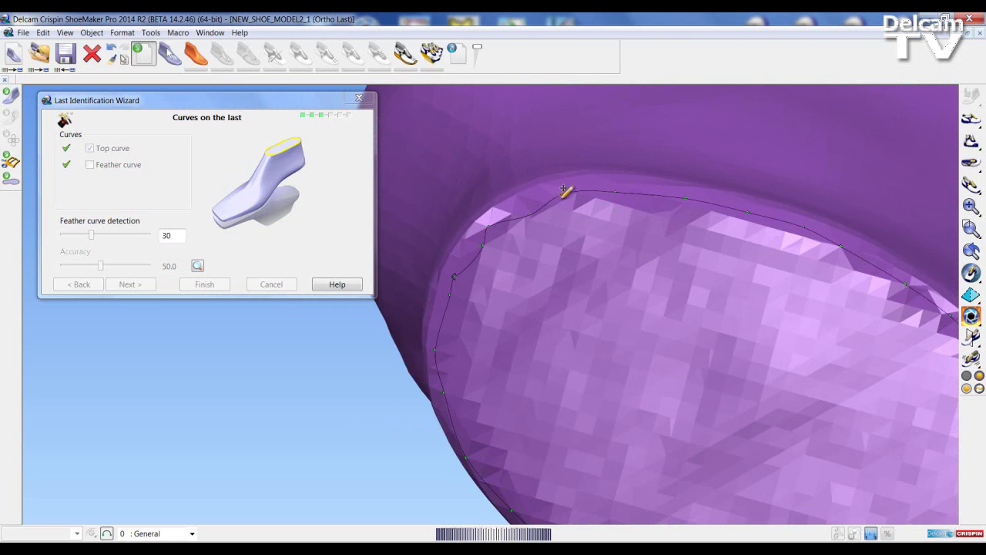
left_click(527, 204)
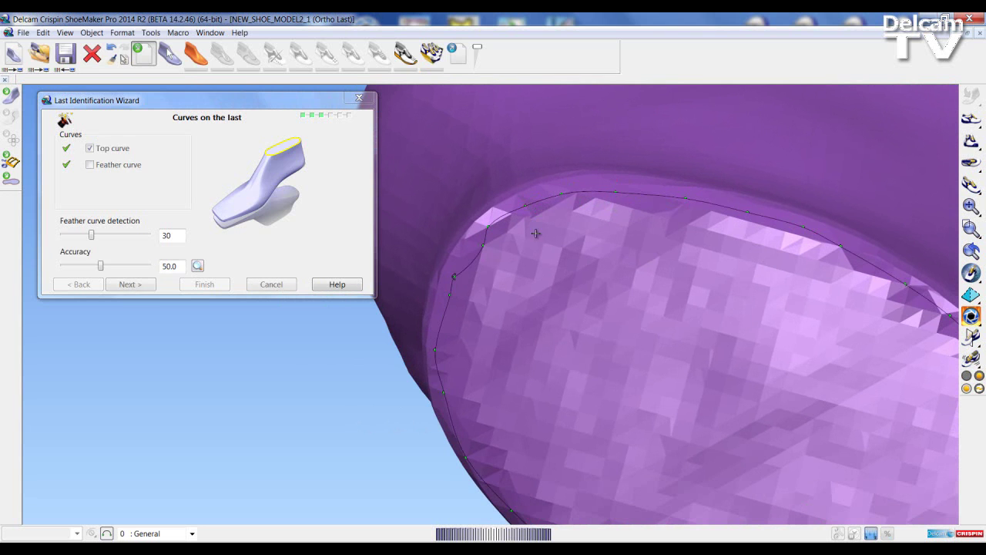
left_click(488, 237)
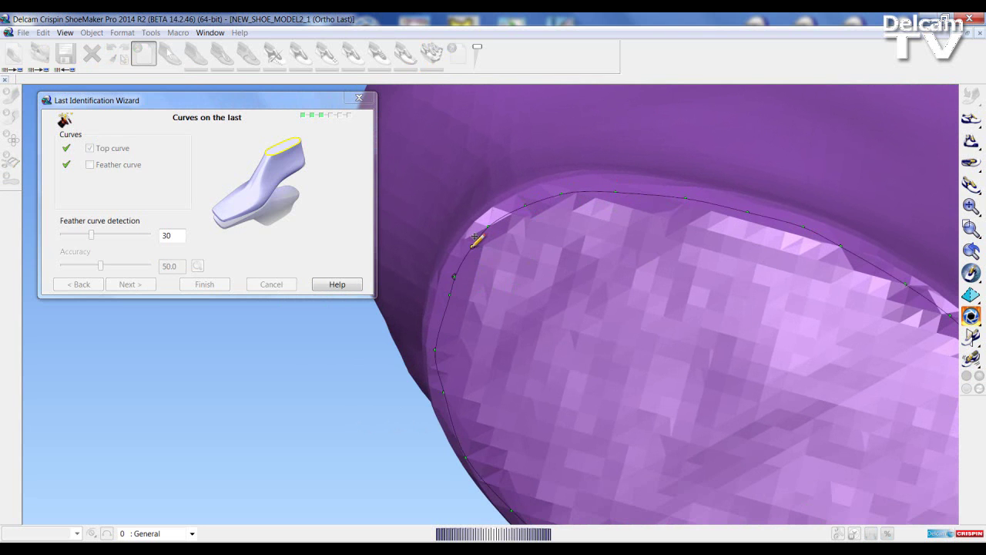
- Adjust the top curve points across the back end of the top surface so the curve follows the rim
middle_click_drag(543, 328, 559, 276)
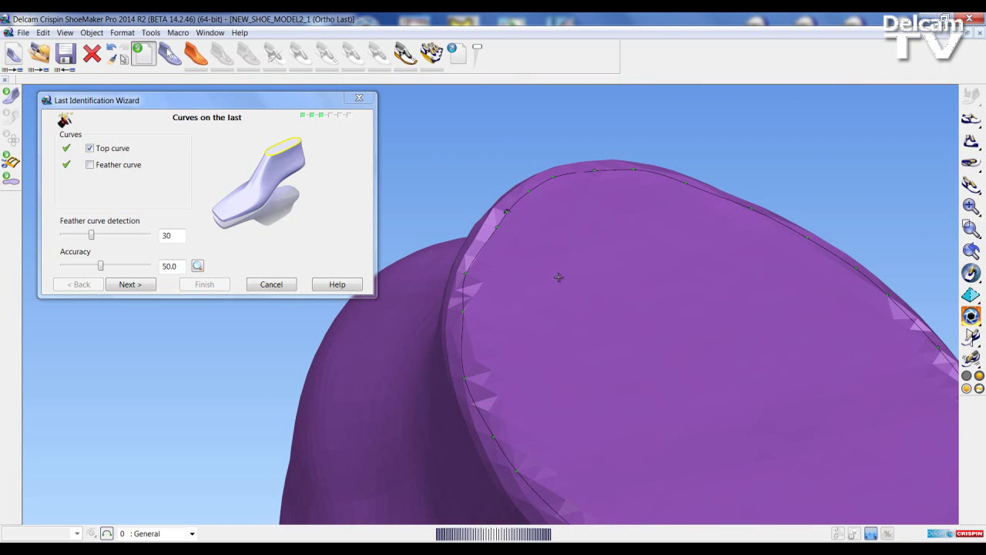
left_click(465, 306)
left_click_drag(462, 313, 457, 325)
scroll(594, 364, "down", 2)
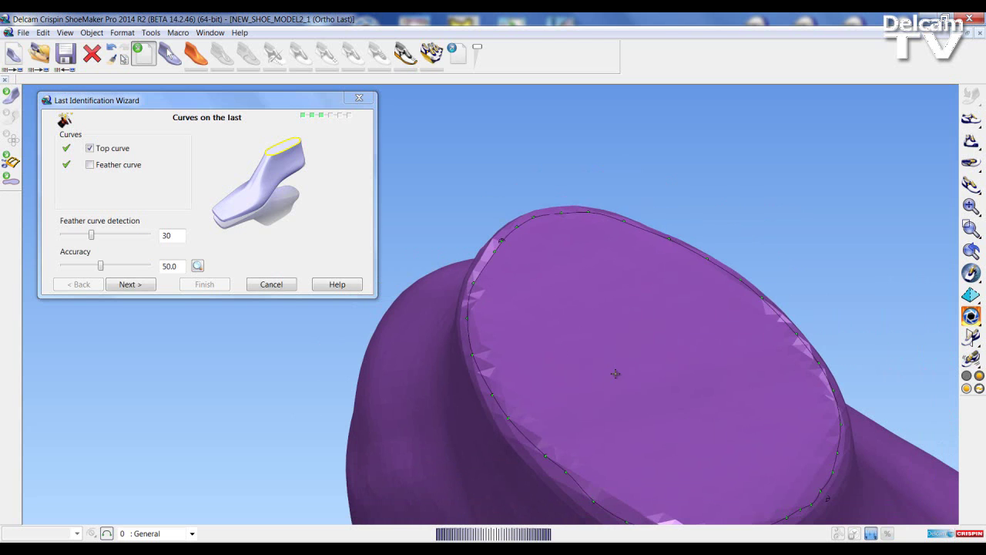
left_click(474, 273)
left_click(495, 242)
left_click_drag(516, 227, 513, 221)
- Shift the top curve points between the back corner and the start of the long side outward onto the edge
middle_click_drag(566, 316, 497, 289)
left_click(494, 258)
left_click(516, 232)
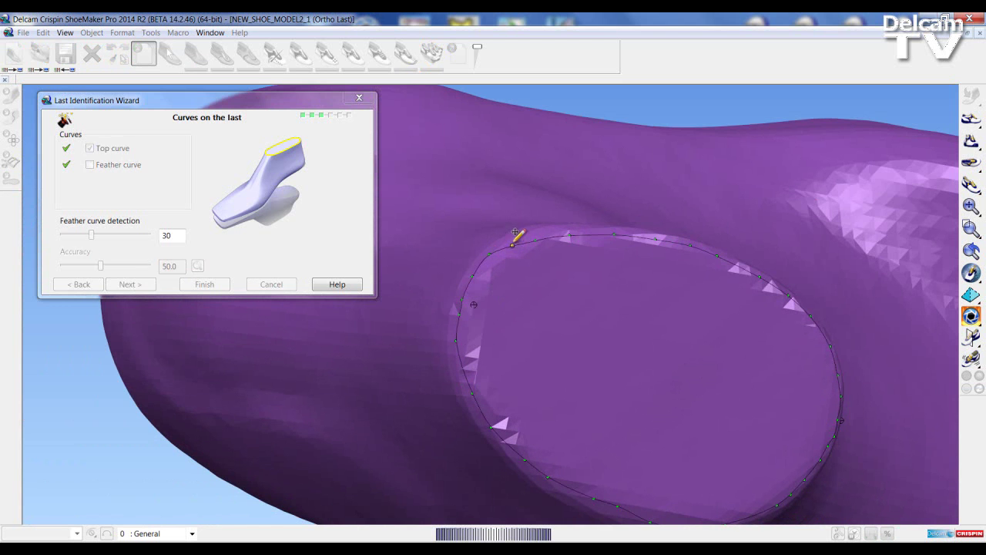
left_click(540, 229)
left_click(580, 223)
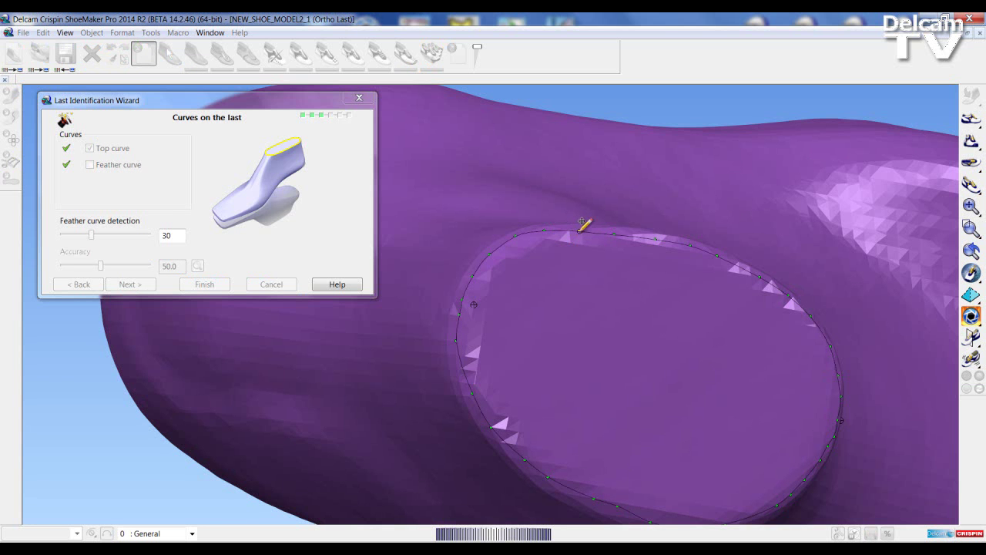
- Even out the wavy stretch of top curve along the long side by repositioning its points from a side view
middle_click_drag(585, 229, 688, 252)
scroll(688, 253, "up", 1)
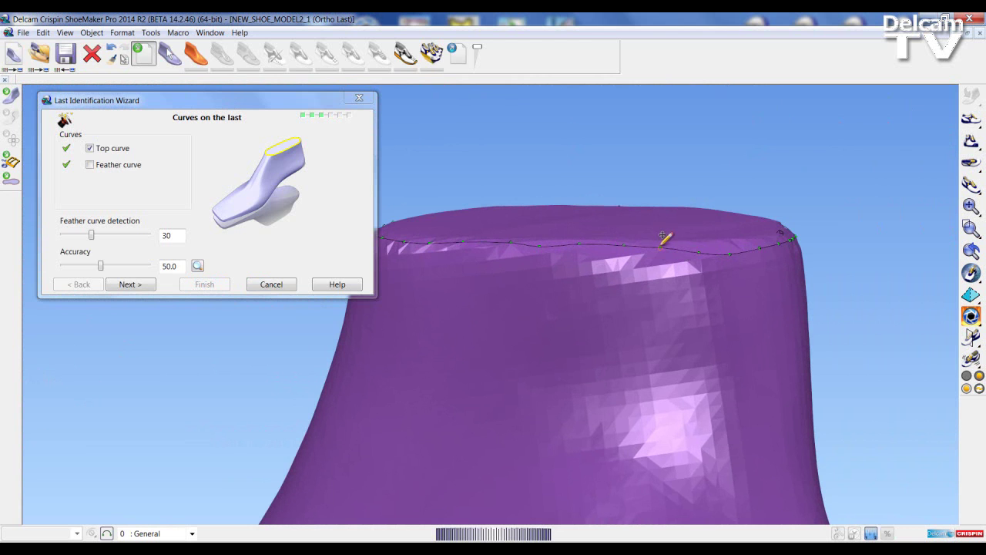
left_click(662, 238)
left_click(617, 248)
left_click(580, 245)
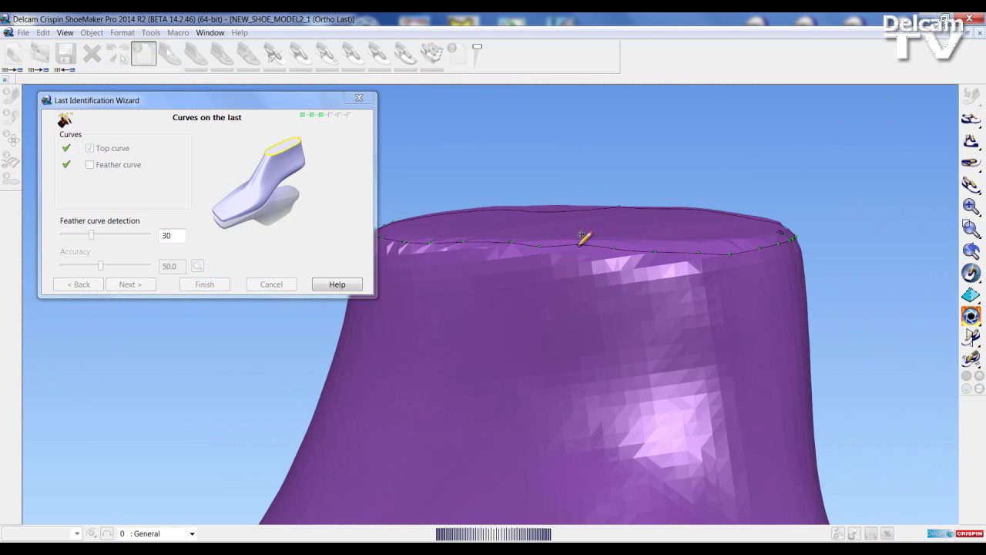
left_click(643, 242)
middle_click_drag(601, 267, 607, 336)
left_click_drag(605, 324, 594, 327)
- Smooth the top curve beside the end marker on the opposite side by moving its closely spaced points onto the edge
middle_click_drag(544, 357, 876, 277)
middle_click_drag(561, 309, 763, 328)
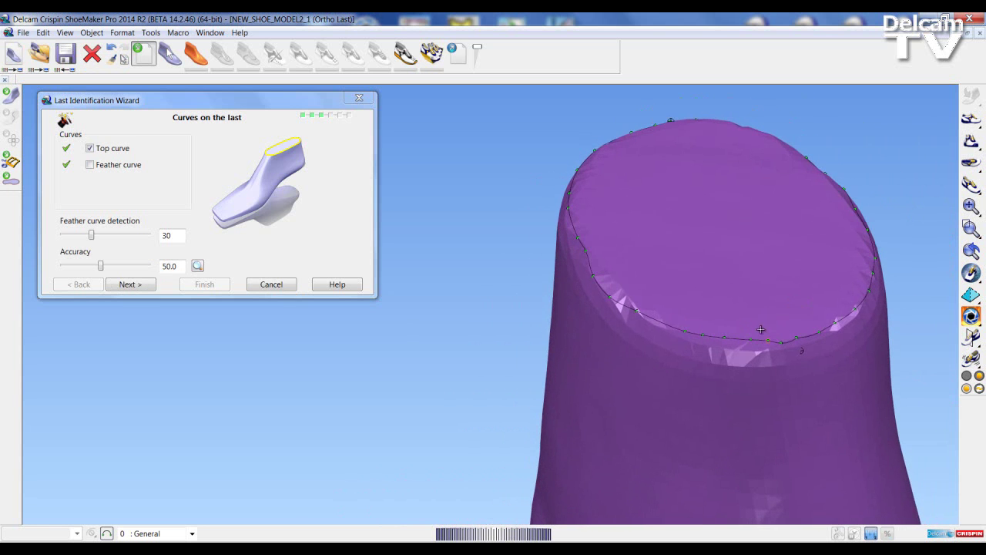
left_click(764, 339)
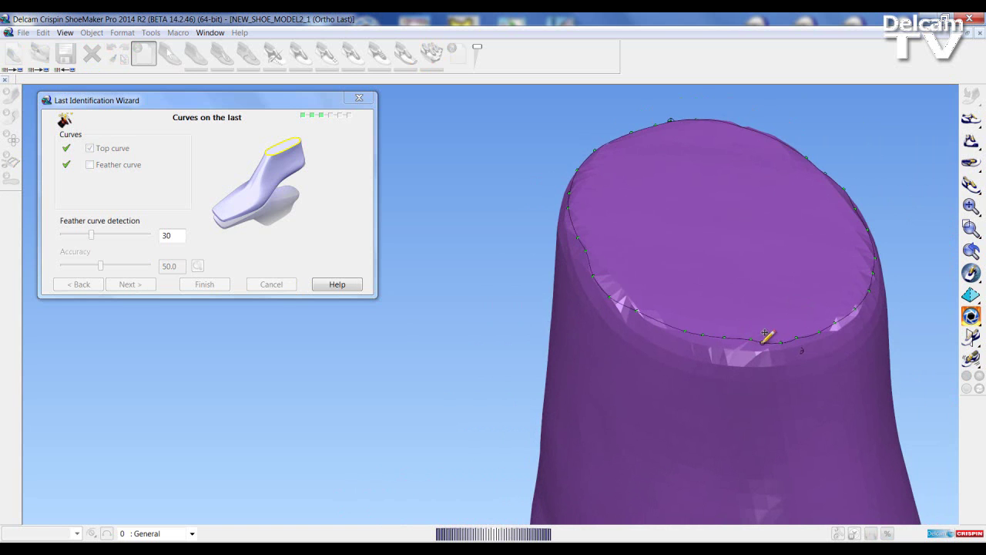
left_click(742, 339)
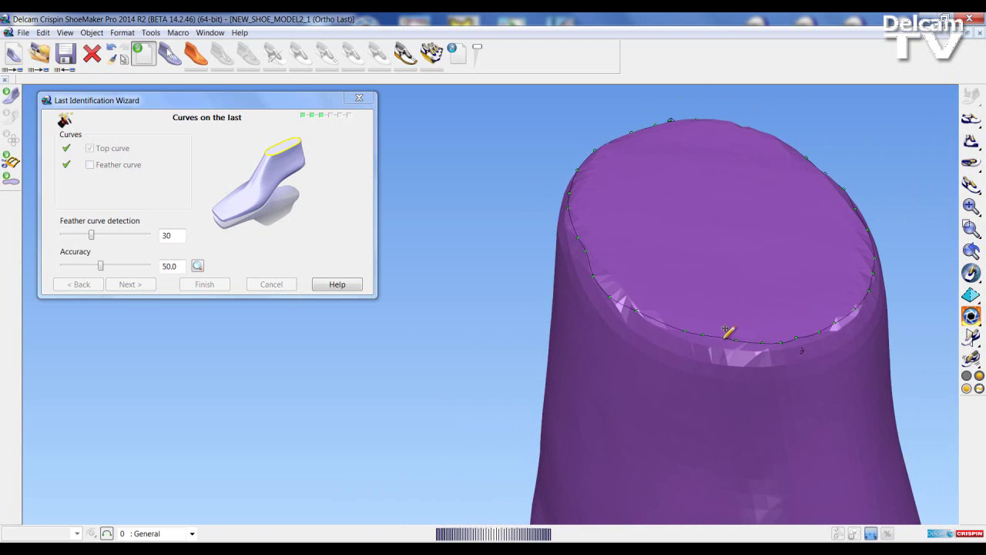
- Align the remaining top curve points along the opposite long side and its far corner with the rim
middle_click_drag(687, 359, 713, 314)
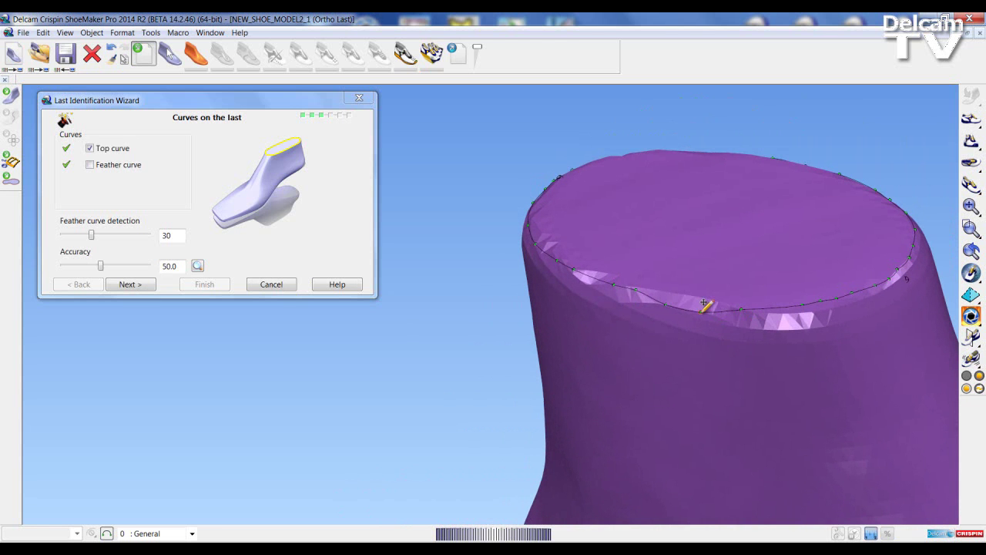
left_click(705, 306)
left_click(671, 295)
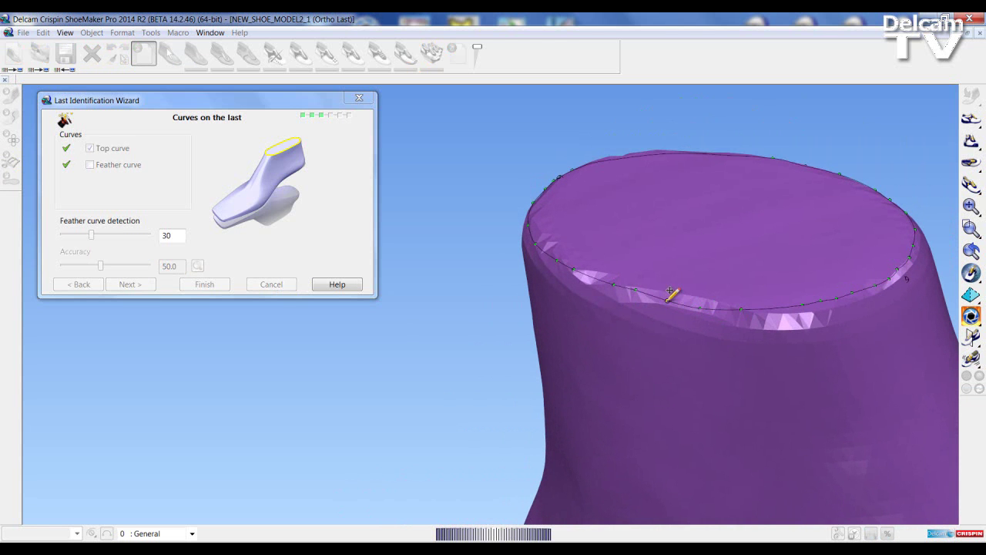
middle_click_drag(656, 294, 557, 265)
left_click(573, 260)
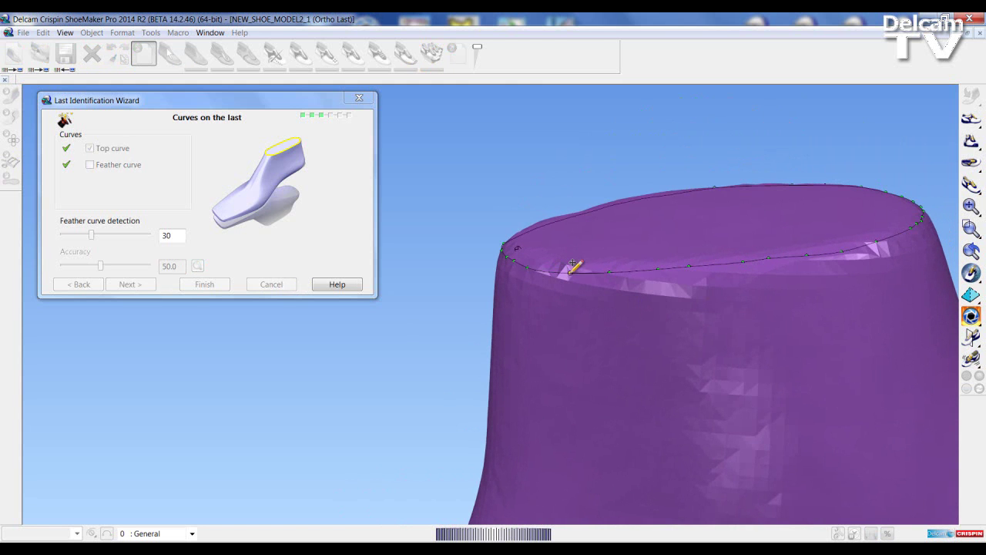
middle_click_drag(628, 271, 707, 294)
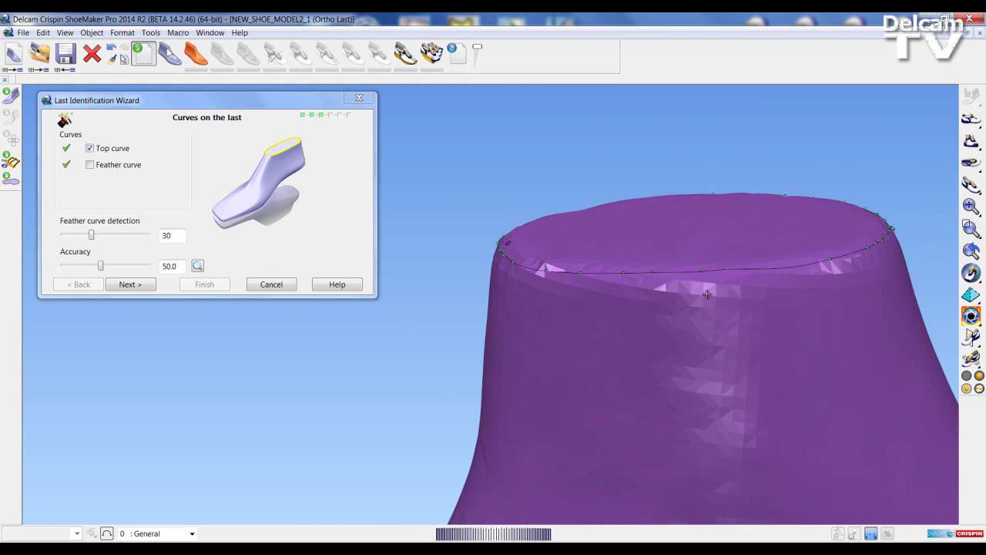
- Select the feather curve for editing, show the last from below, and set the feather curve detection to 21.56
left_click(124, 171)
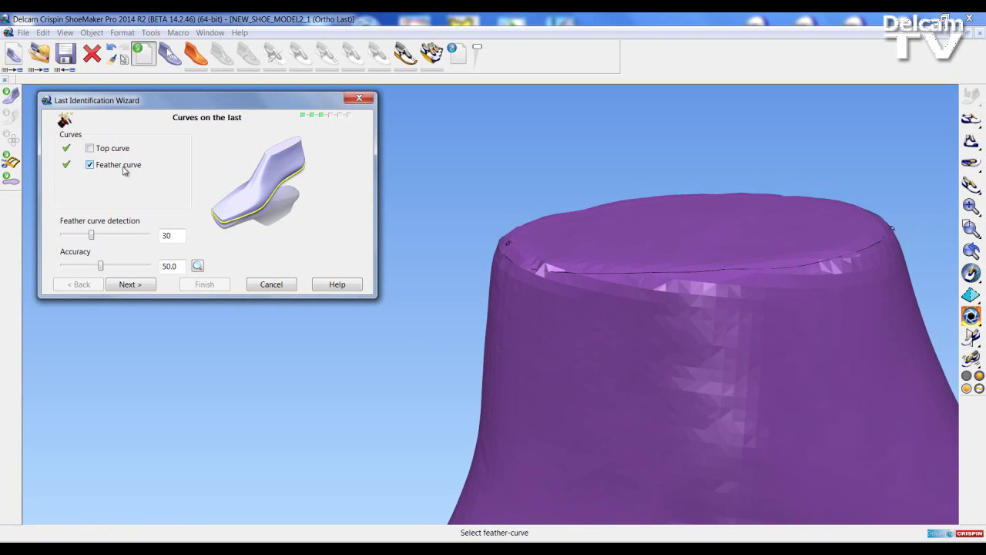
left_click(965, 166)
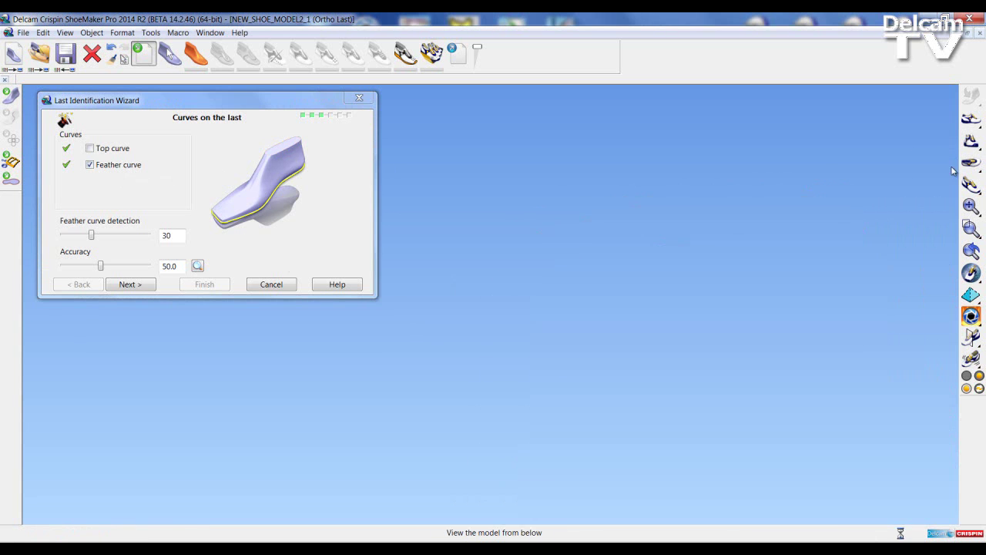
middle_click_drag(617, 329, 632, 311, "shift")
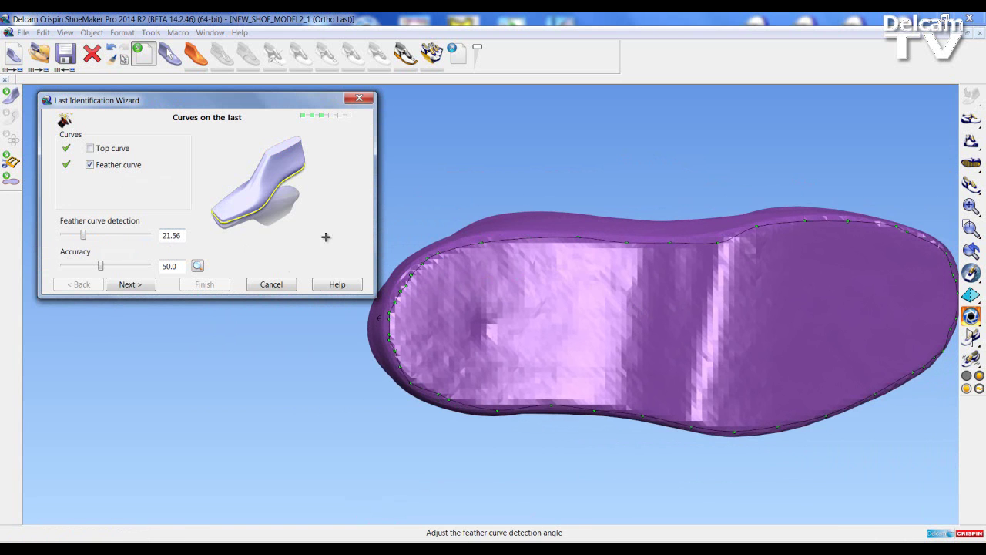
- Move the feather curve points along the waist of the sole onto the bottom edge
middle_click_drag(735, 248, 735, 275)
scroll(736, 262, "up", 2)
mouse_move(726, 260)
left_mouse_down()
mouse_move(736, 255)
mouse_move(726, 254)
left_mouse_up()
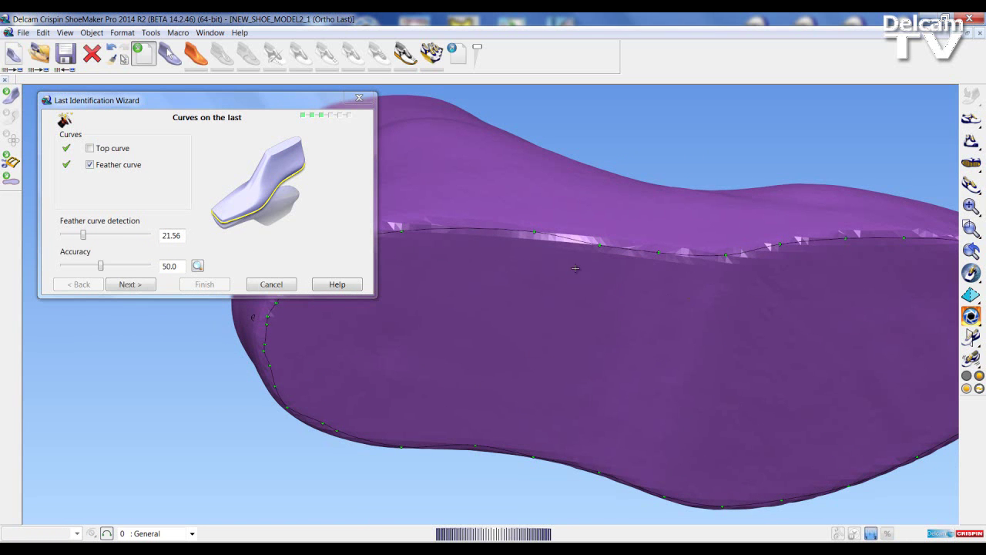
left_click(537, 222)
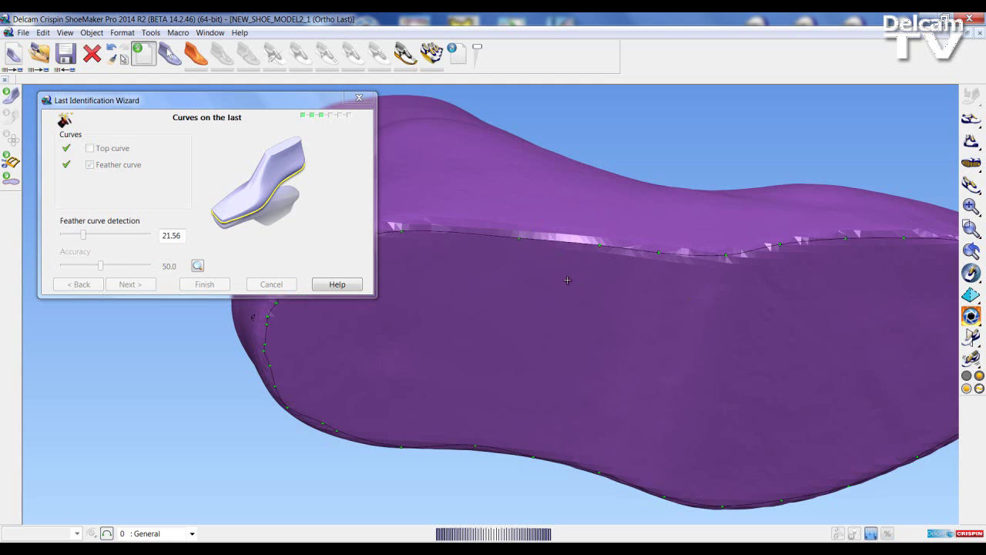
- Move the feather curve points around the first rounded corner of the heel outward onto the sole edge
middle_click_drag(567, 313, 760, 254)
middle_click_drag(649, 291, 797, 319)
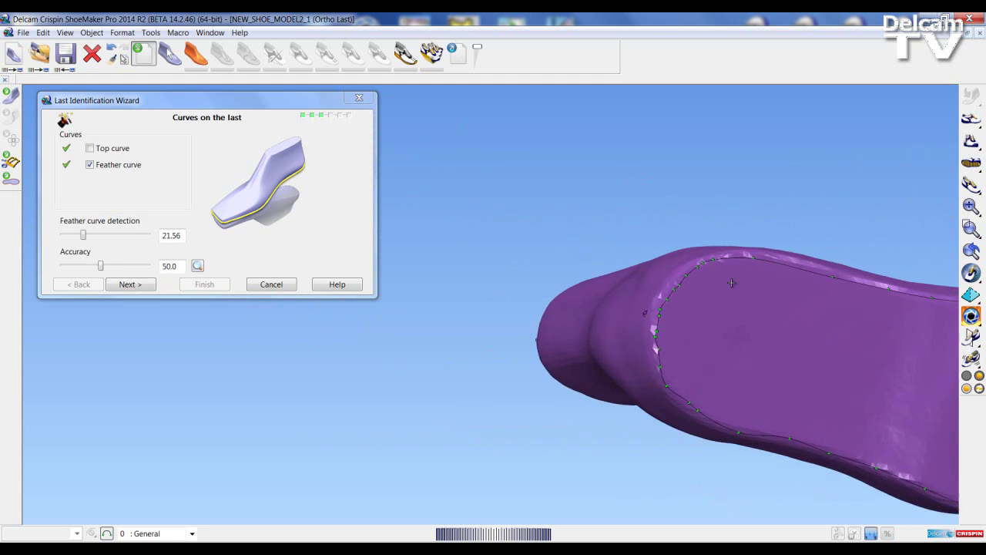
scroll(726, 287, "up", 2)
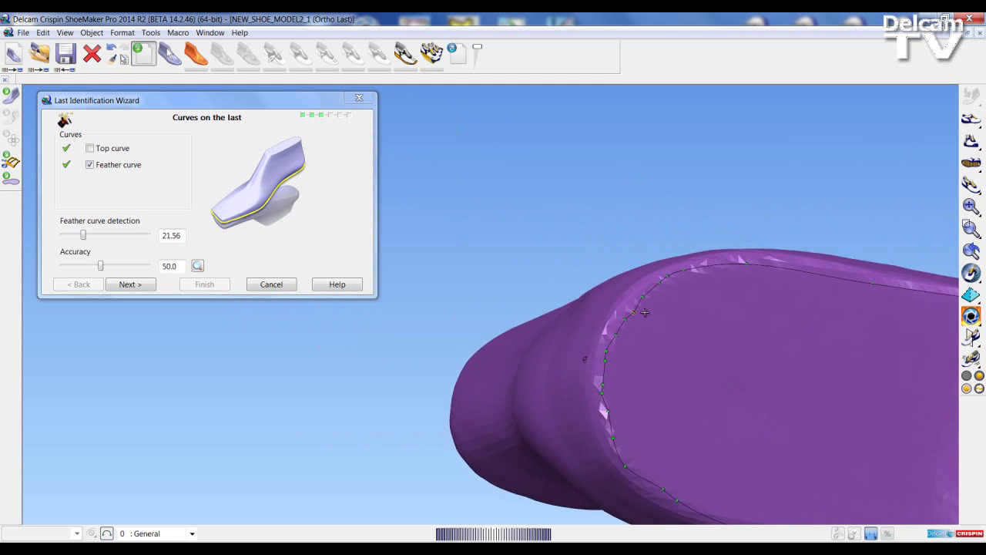
left_click(635, 310)
scroll(638, 311, "up", 2)
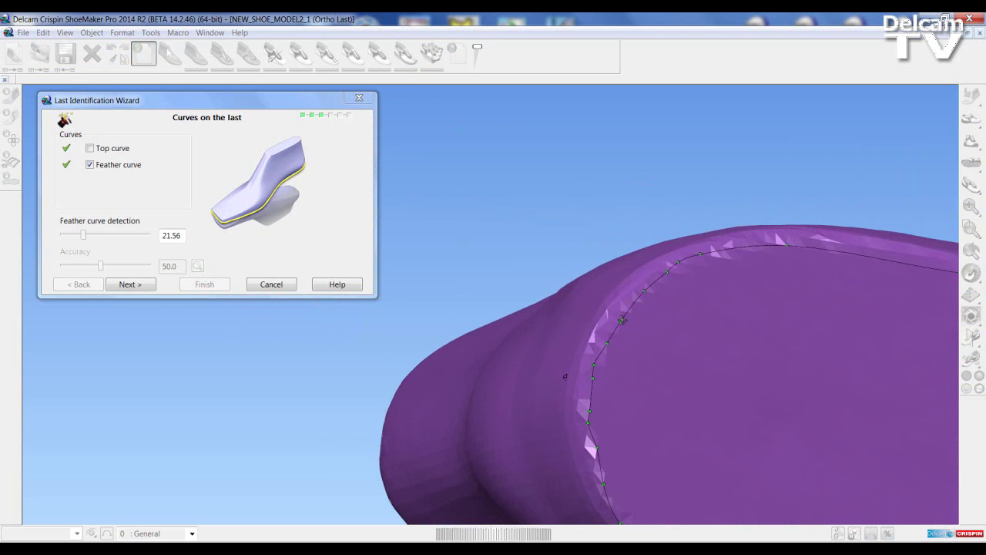
left_click_drag(608, 343, 608, 321)
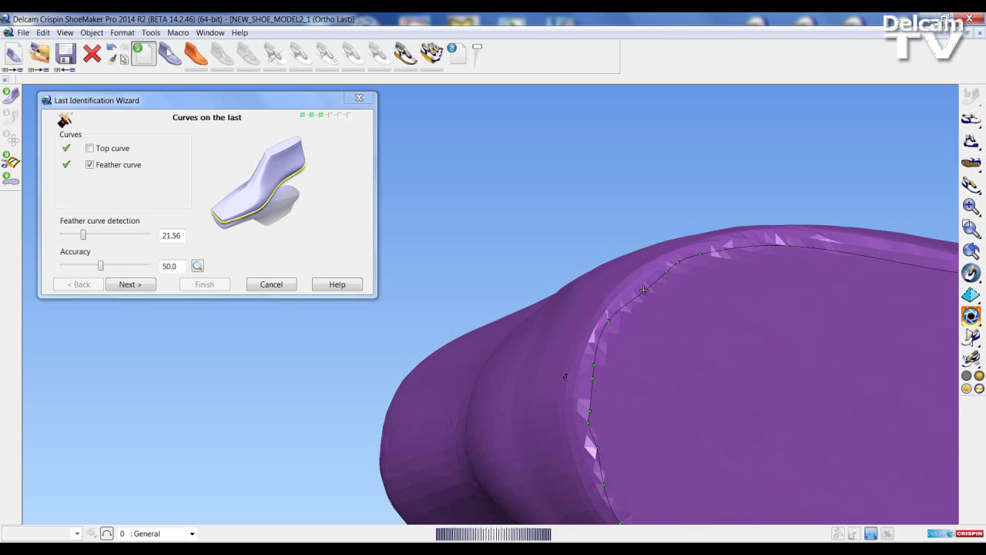
left_click(672, 265)
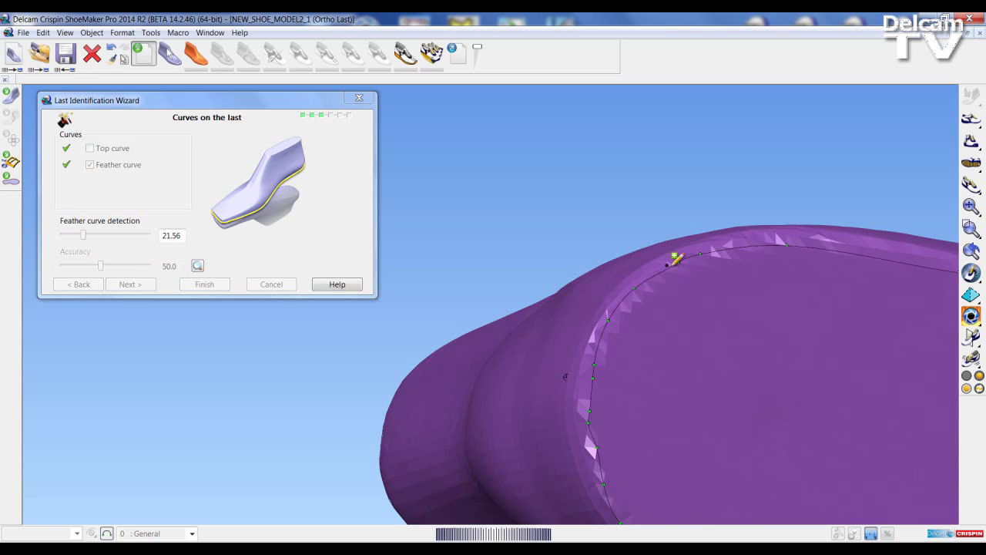
left_click(667, 268)
scroll(676, 320, "down", 1)
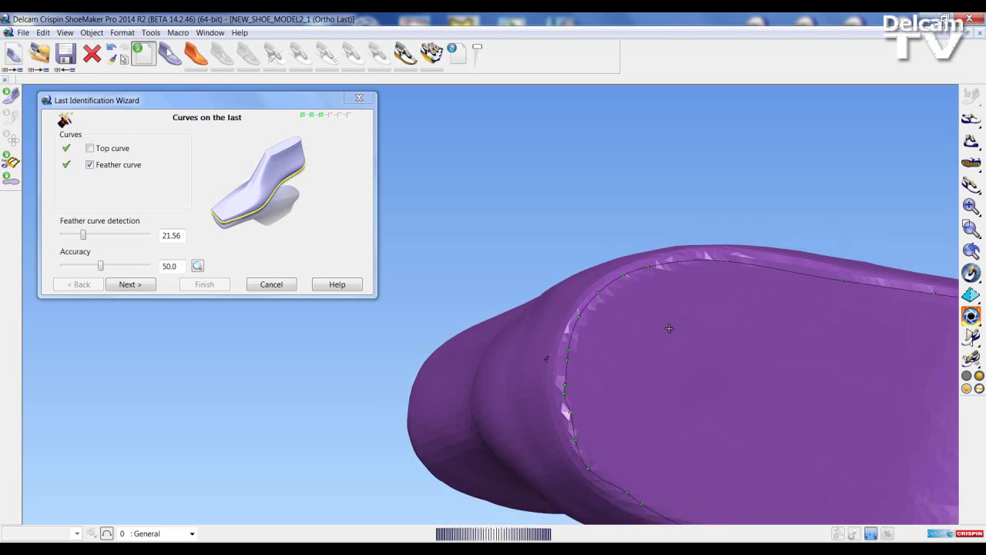
- Remove the surplus feather curve points at the back of the heel and reposition the neighbouring point for a smooth curve
scroll(616, 383, "up", 2)
left_click(572, 431)
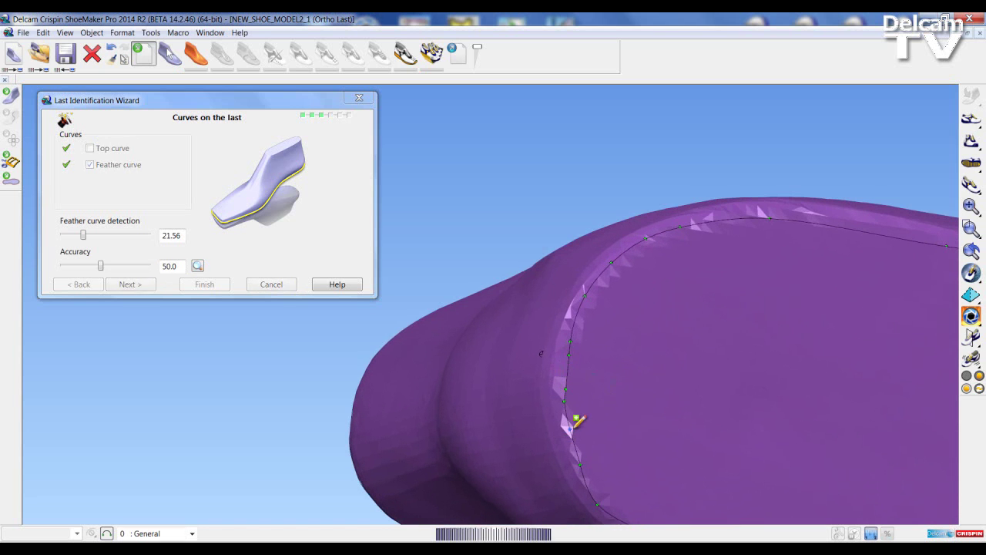
left_click(566, 390)
left_click(568, 356)
left_click(568, 335)
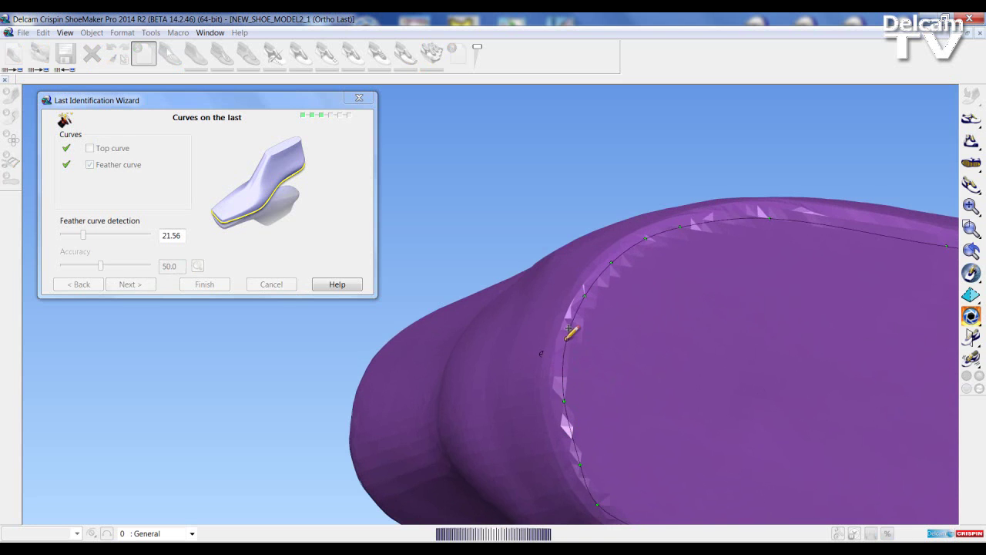
- Clean up the feather curve on the other side of the heel, removing a crowded point and moving the waist point onto the edge
scroll(617, 358, "down", 3)
middle_click_drag(611, 319, 500, 301)
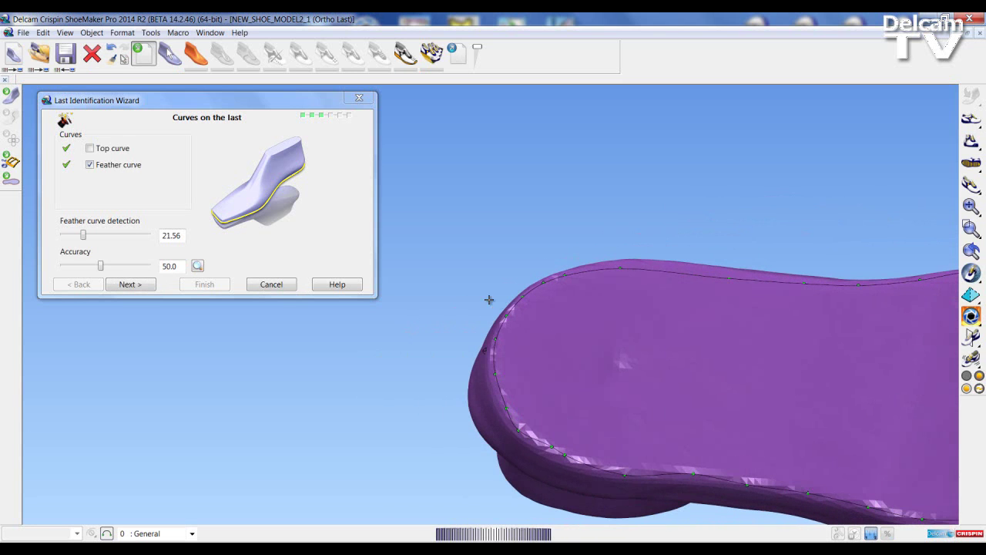
left_click(553, 437)
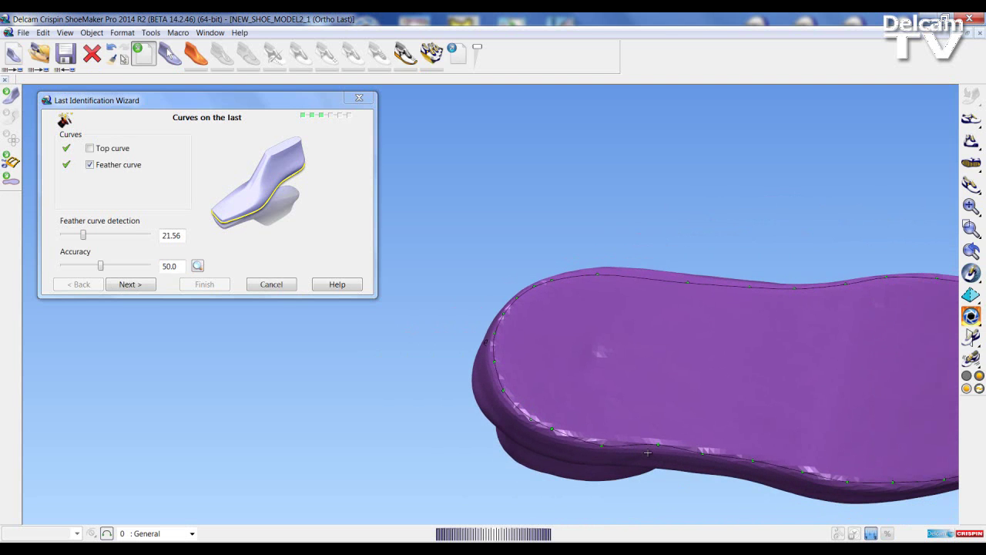
left_click(665, 445)
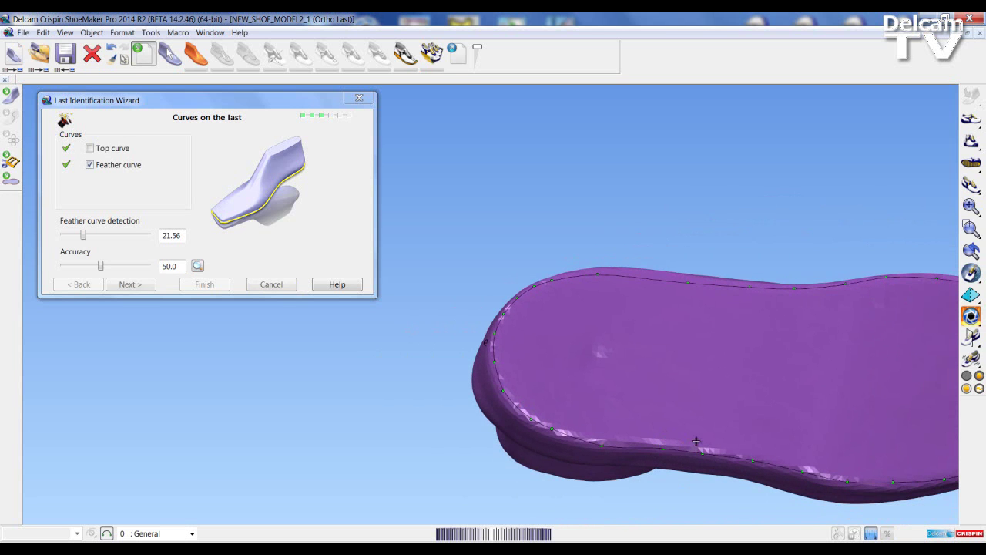
- Move the feather curve point at the tip of the toe outward toward the sole edge
left_click(664, 421)
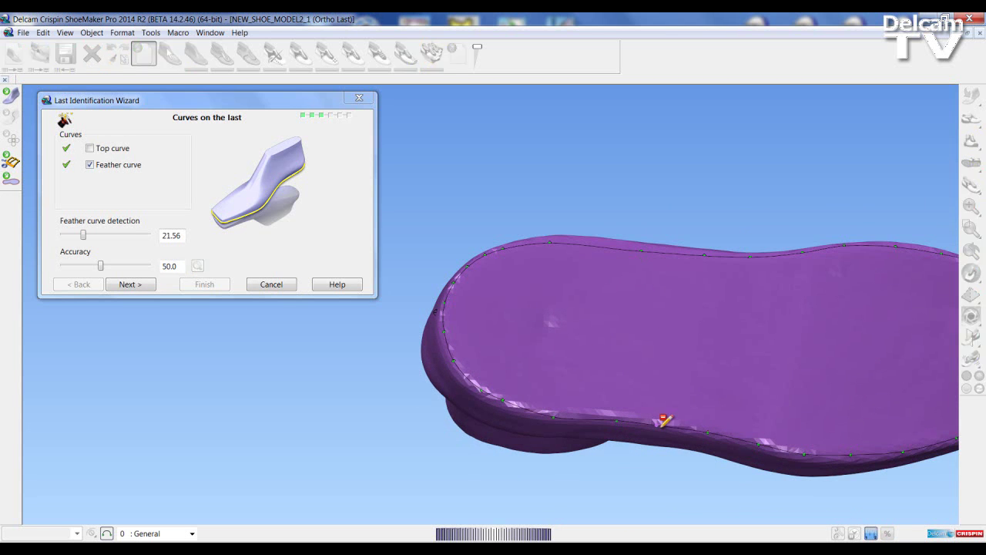
middle_click_drag(622, 356, 809, 357)
scroll(809, 358, "up", 2)
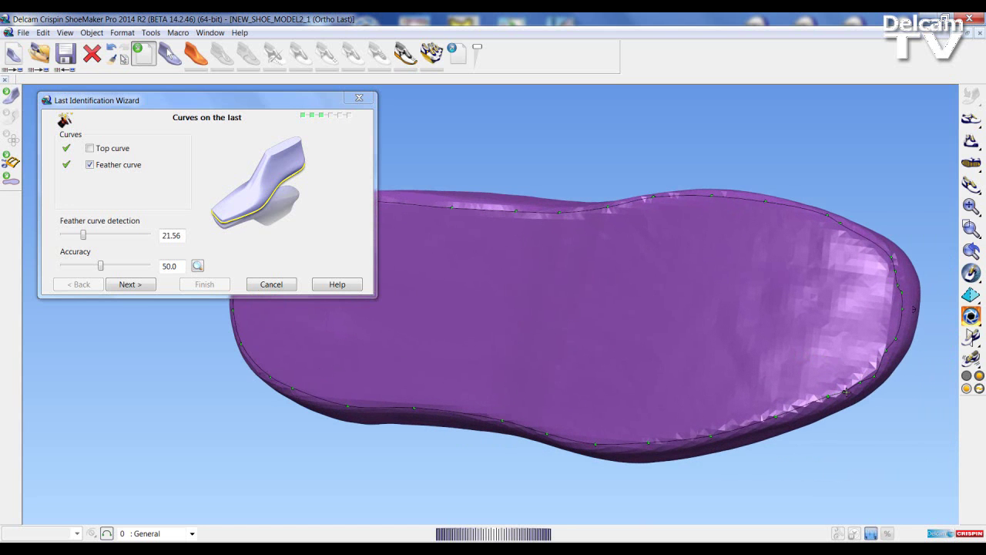
scroll(845, 389, "up", 2)
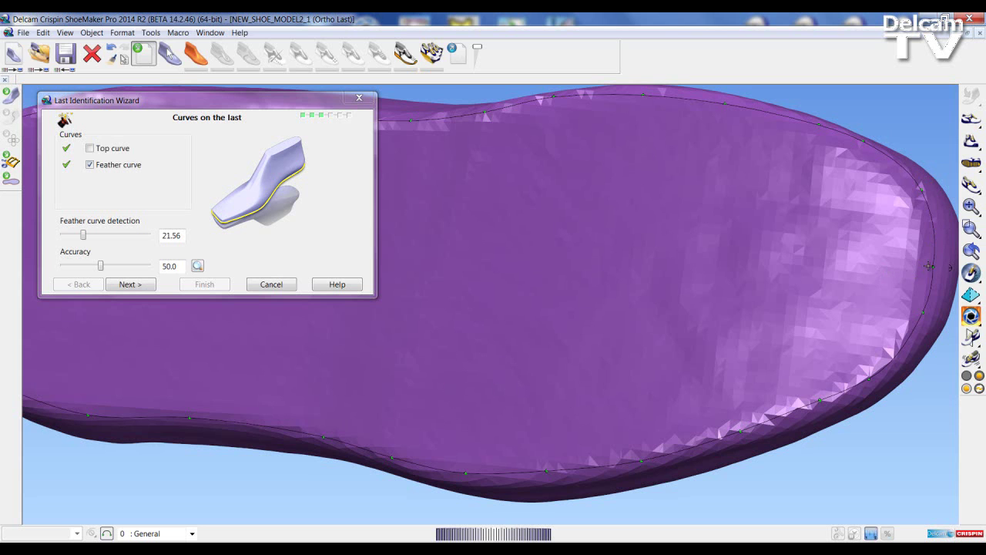
left_click_drag(932, 265, 938, 263)
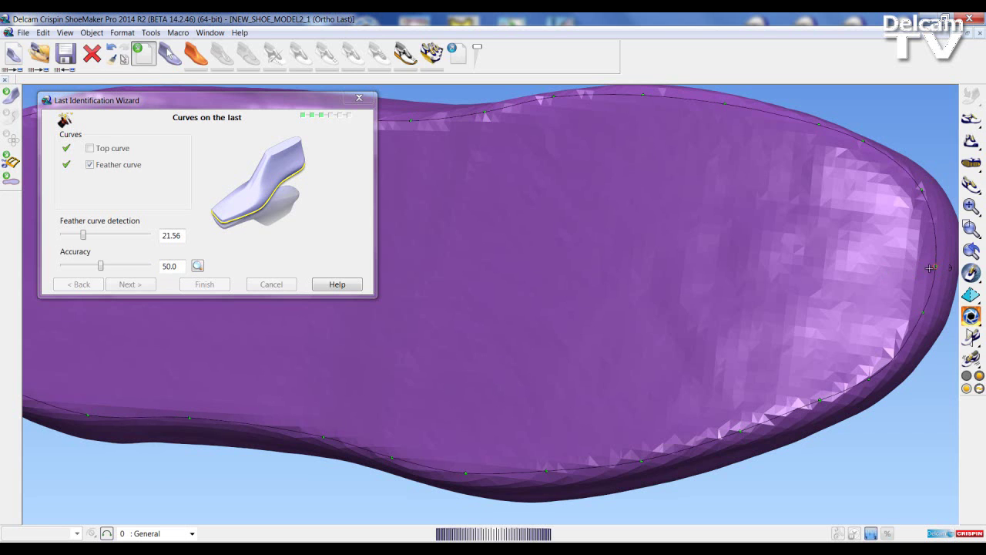
- Move the feather curve points along one side of the forefoot outward onto the sole edge
scroll(614, 197, "up", 3)
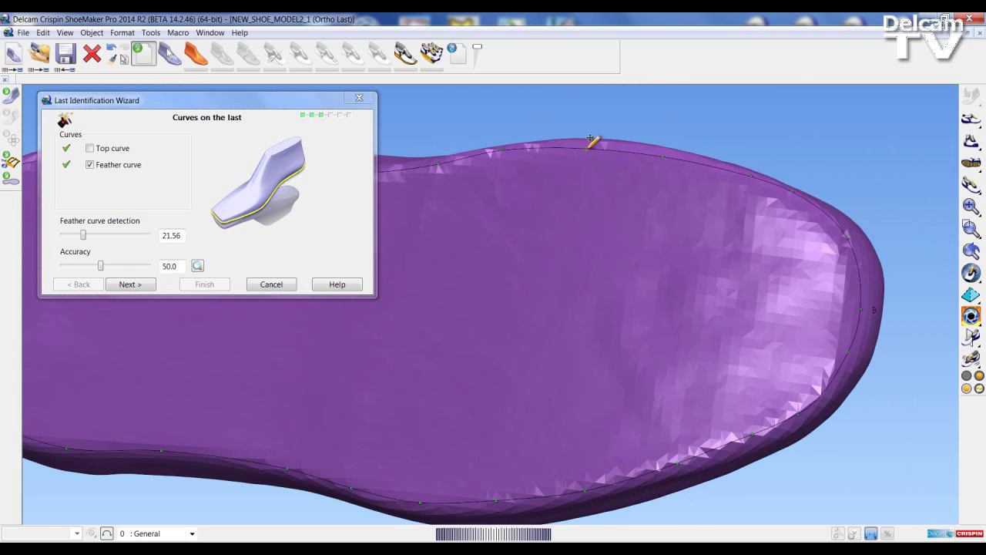
left_click(591, 136)
left_click_drag(663, 157, 658, 152)
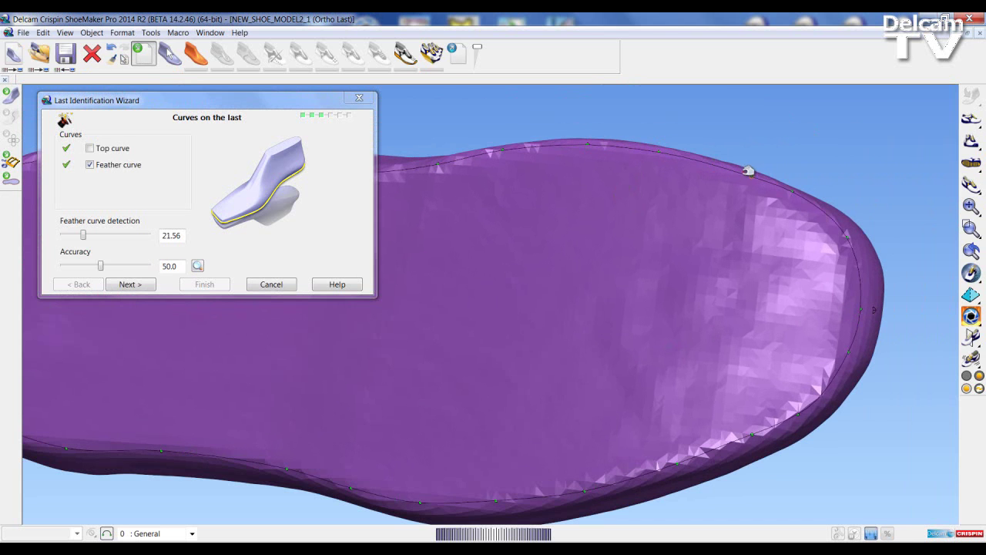
scroll(502, 282, "down", 2)
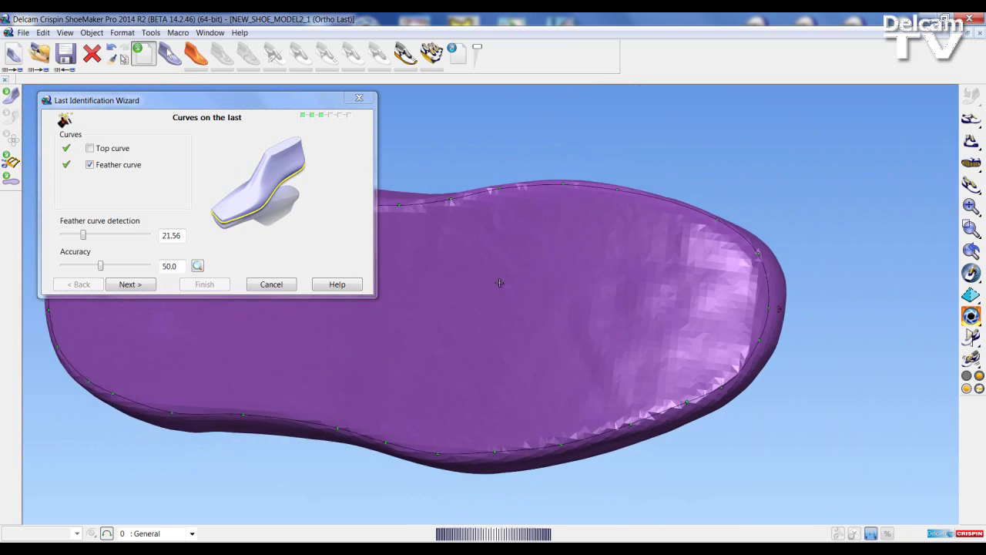
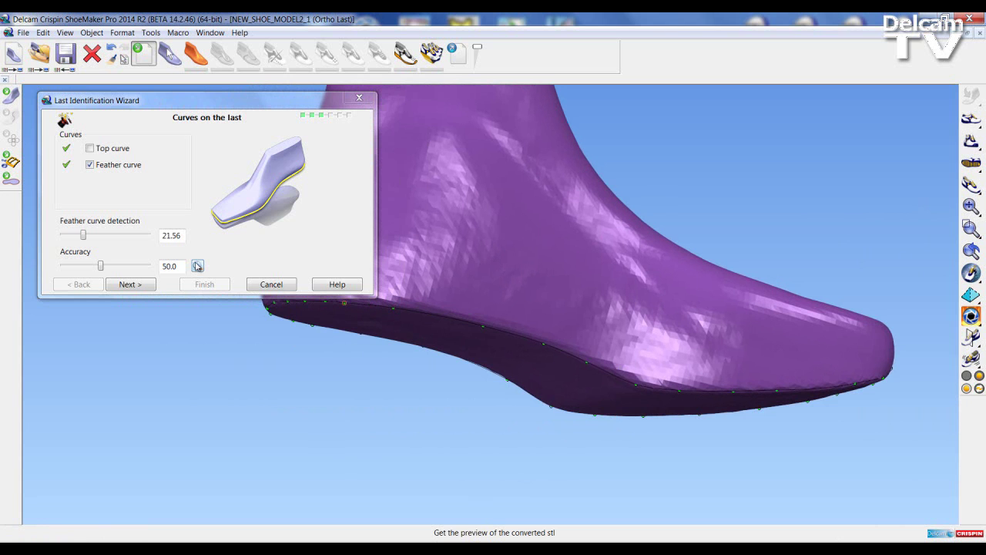
- Preview the converted last and inspect the surface deviation around the toe
left_click(198, 266)
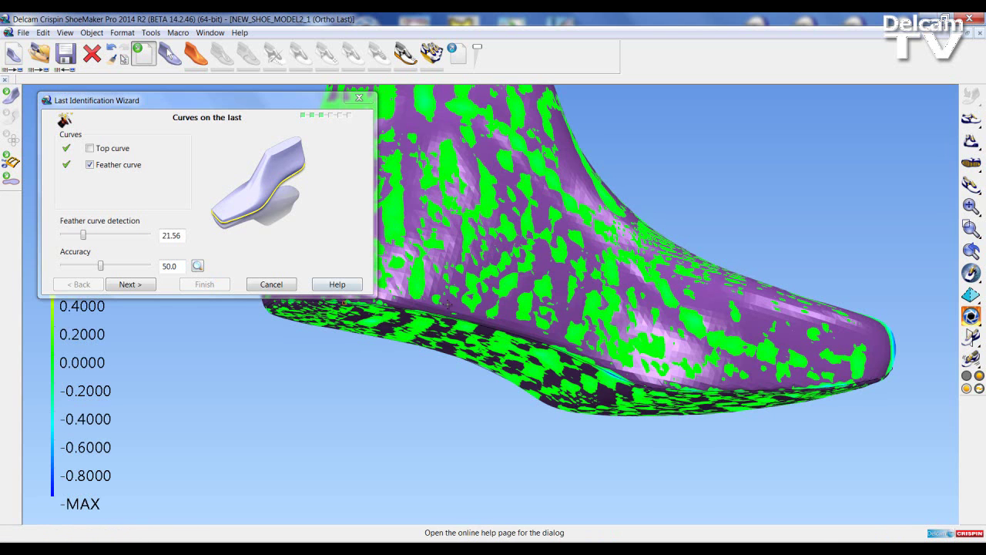
middle_click_drag(670, 312, 185, 407)
middle_click_drag(581, 446, 529, 355)
left_click_drag(175, 108, 285, 45)
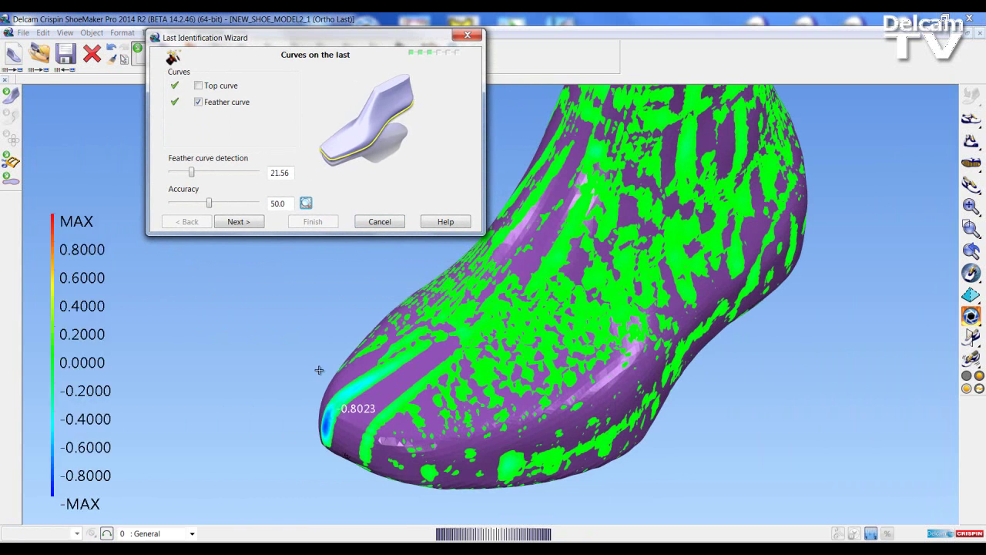
- Set the conversion accuracy to 66, preview the toe deviation again and accept the curves on the last
left_click_drag(211, 204, 225, 204)
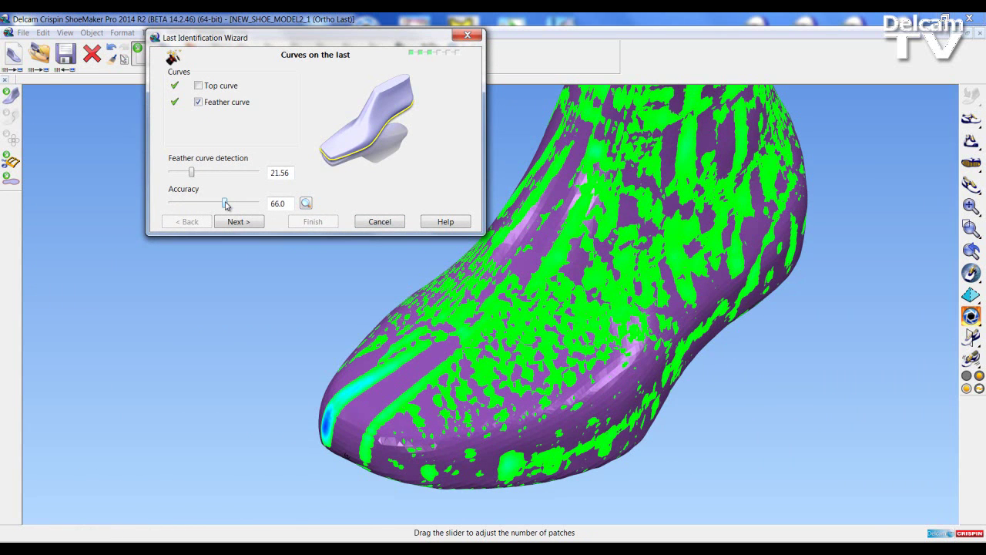
left_click(306, 203)
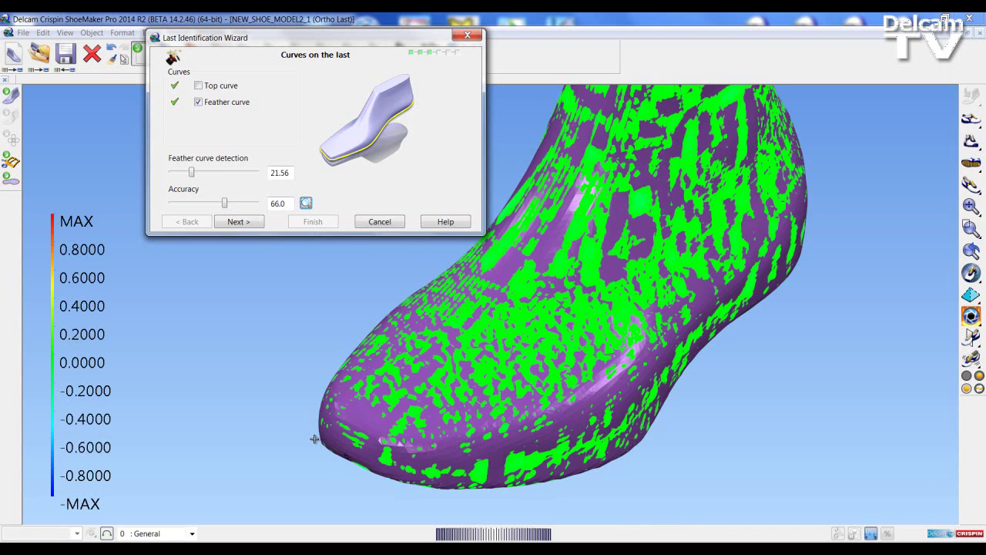
mouse_move(343, 421)
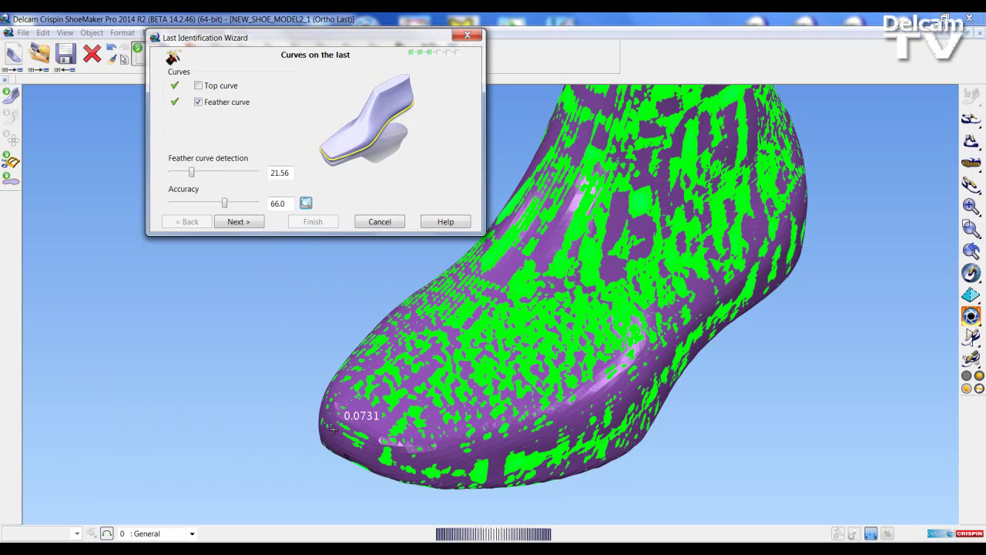
left_click(239, 222)
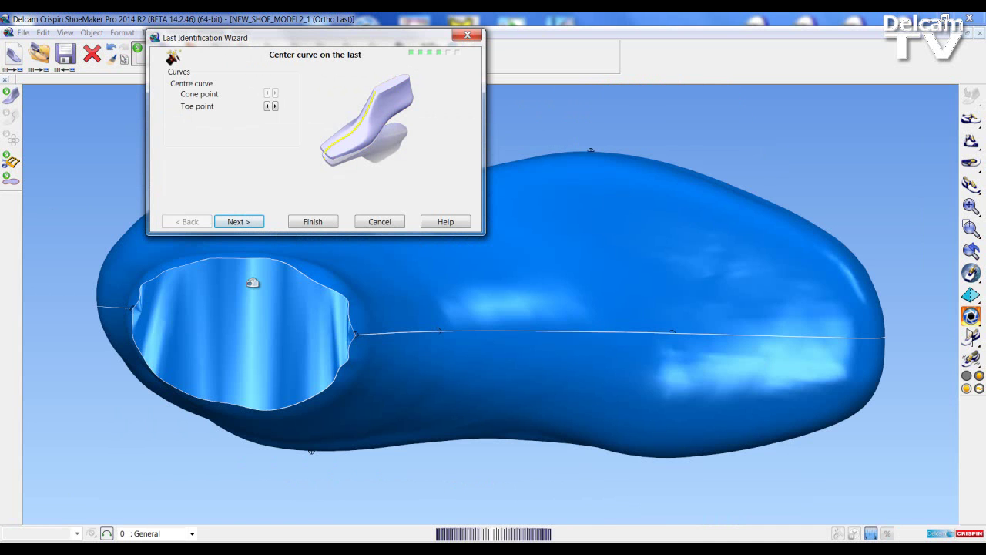
- Try shifting the centre curve's toe point several increments to one side and back
middle_click_drag(441, 349, 354, 359)
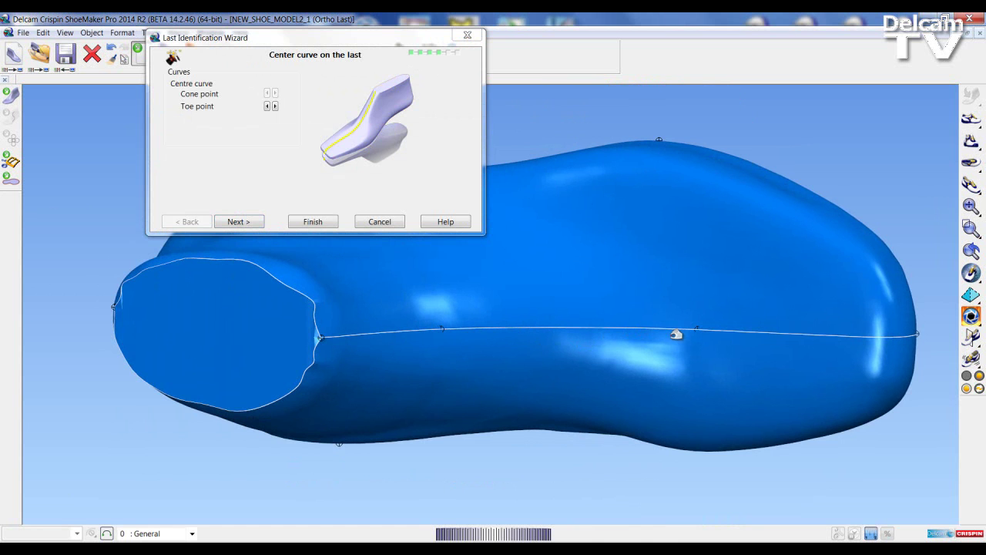
left_click(276, 106)
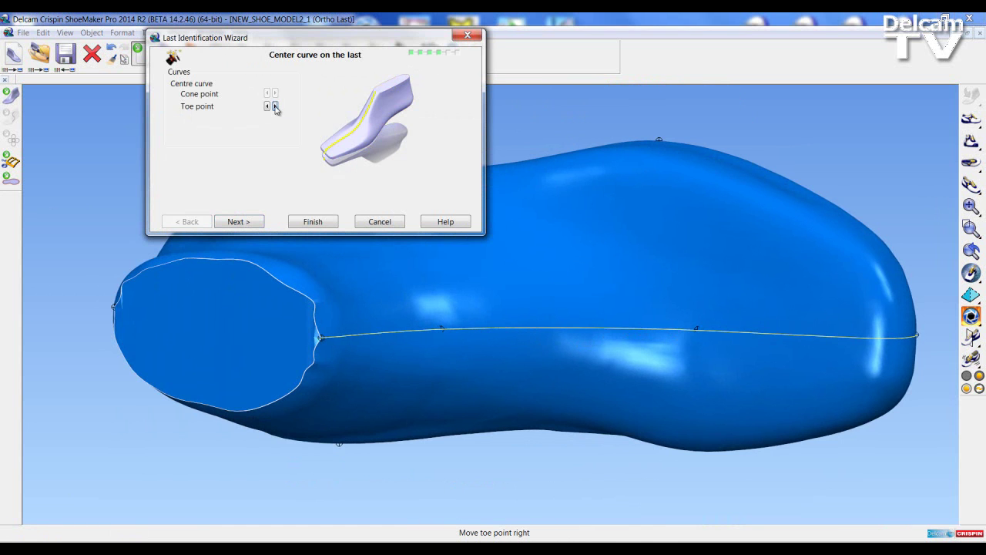
left_click(275, 106)
left_click(275, 106)
left_click(275, 106)
left_click(267, 106)
left_click(267, 106)
left_click(267, 107)
left_click(267, 106)
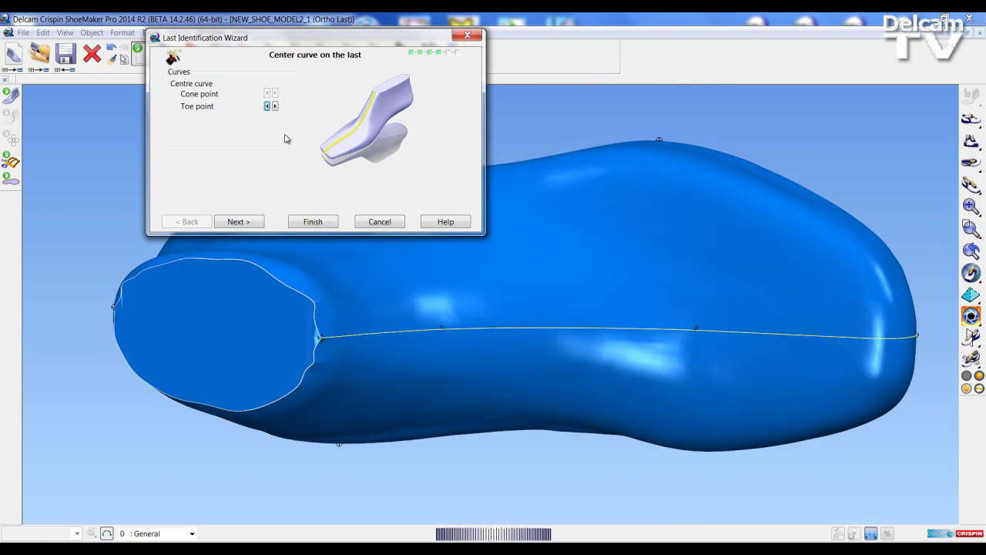
- Accept the centre curve and set the last's heel height to 20.4 in the orientation settings
left_click(239, 222)
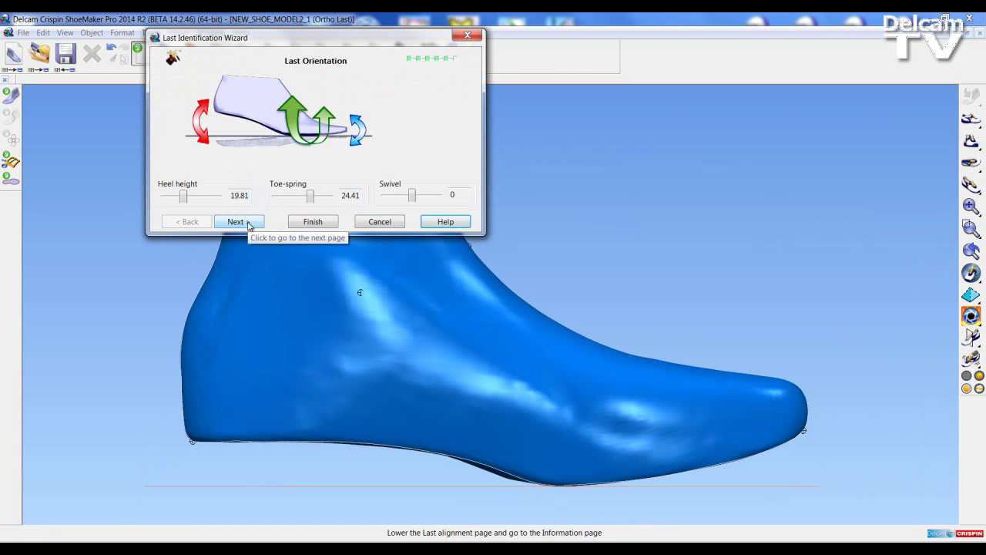
left_click_drag(288, 40, 691, 94)
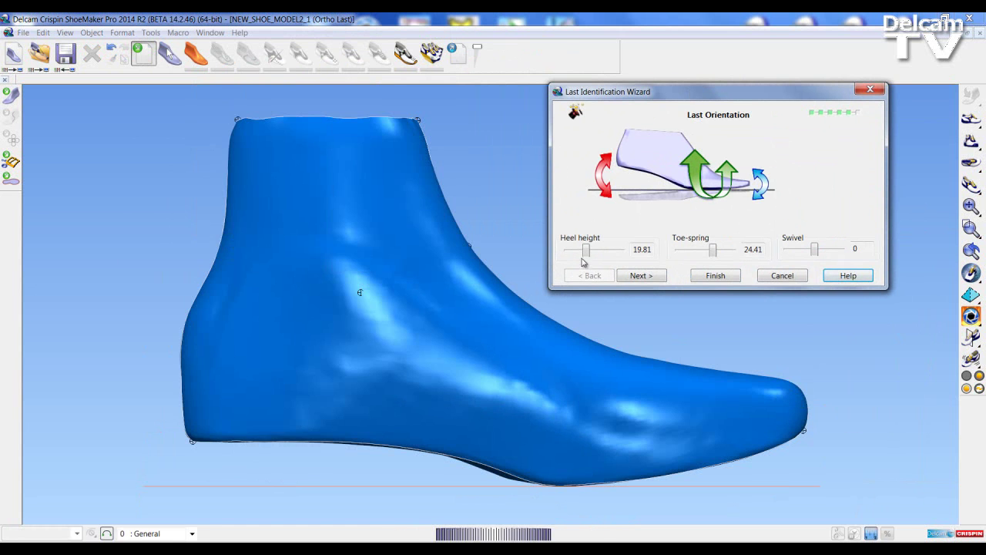
mouse_move(586, 253)
left_mouse_down()
mouse_move(601, 256)
mouse_move(587, 254)
left_mouse_up()
- Swivel the last across its width to -1.86, judged from the front, and accept the orientation
left_click(971, 143)
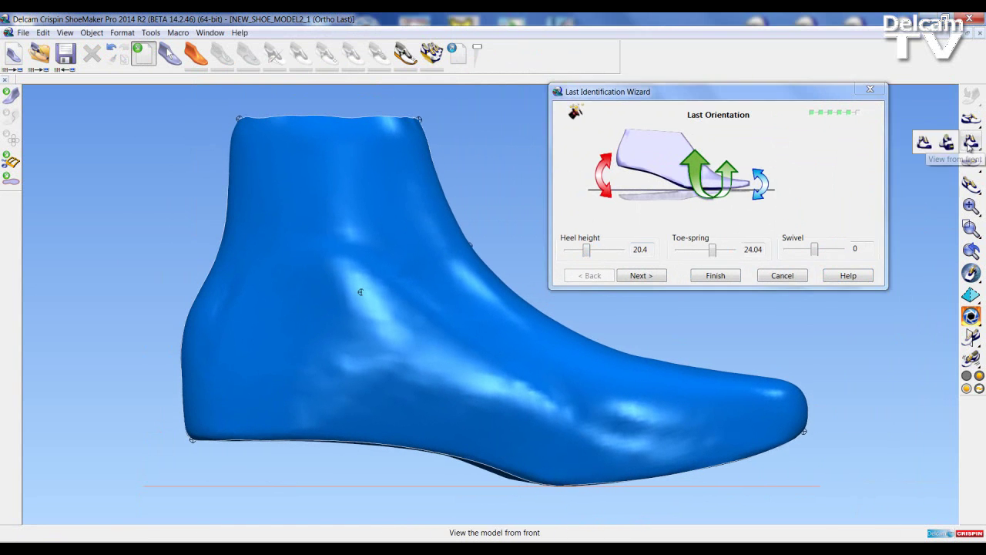
left_click(970, 144)
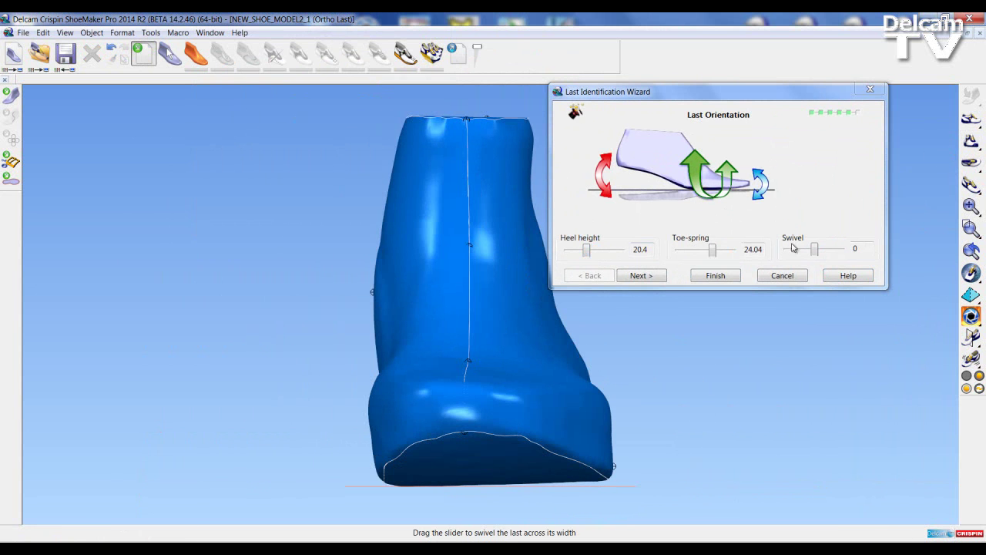
left_click_drag(815, 249, 804, 257)
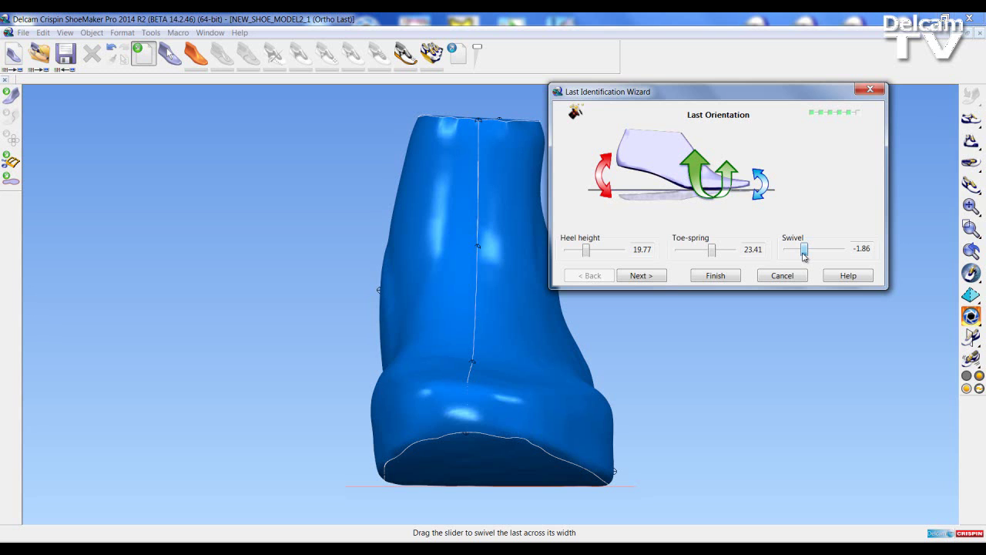
left_click(657, 278)
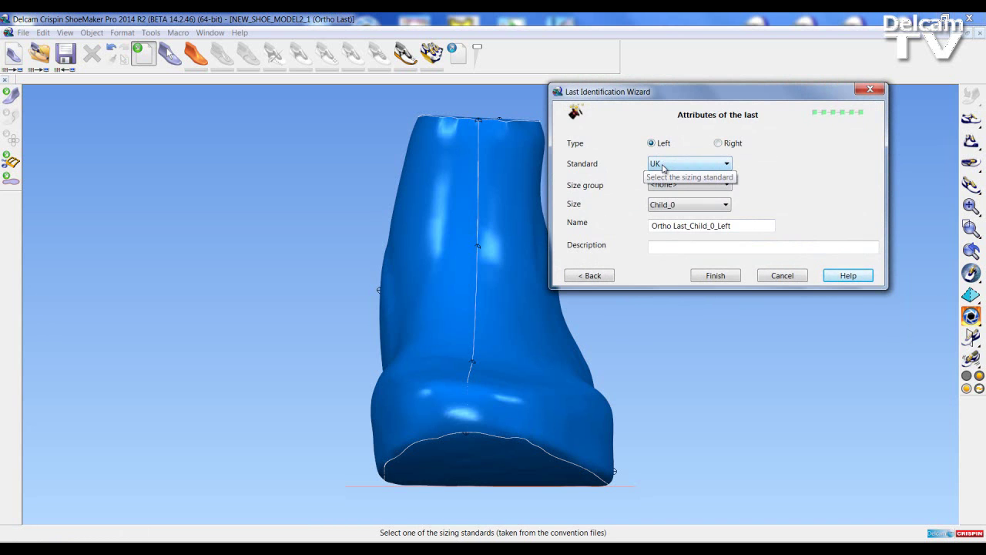
- Assign the last the Men size group and size 9, and finish the identification
left_click(672, 184)
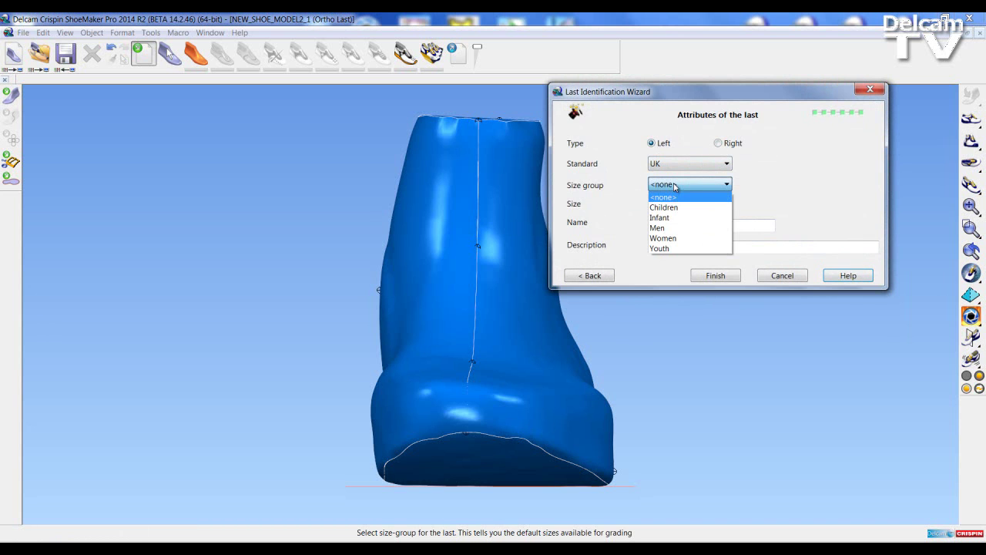
left_click(672, 228)
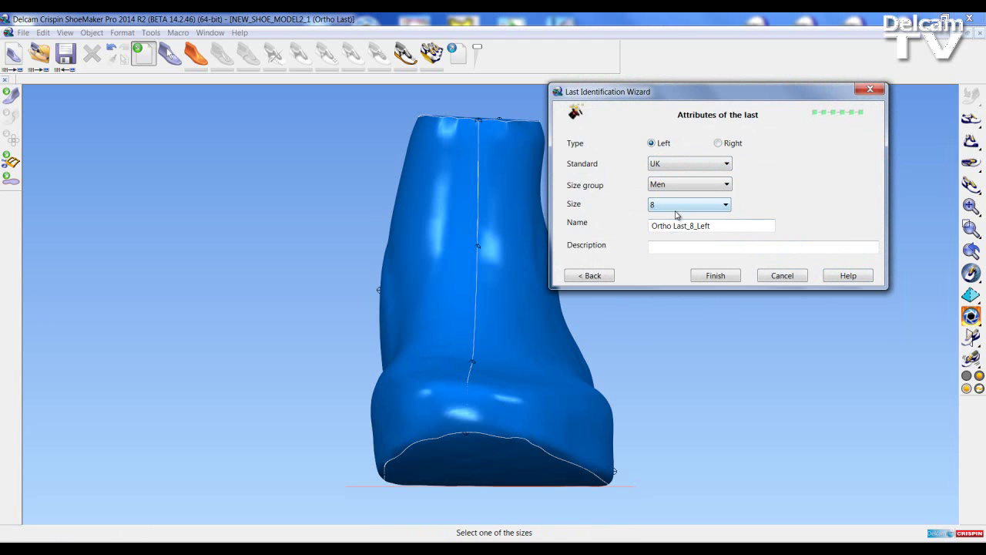
left_click(678, 204)
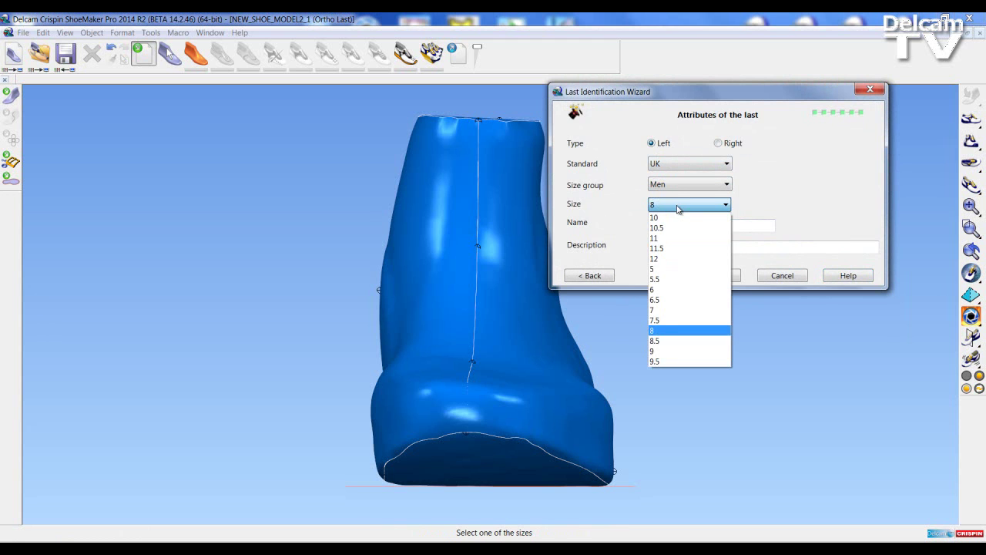
left_click(672, 350)
left_click(703, 277)
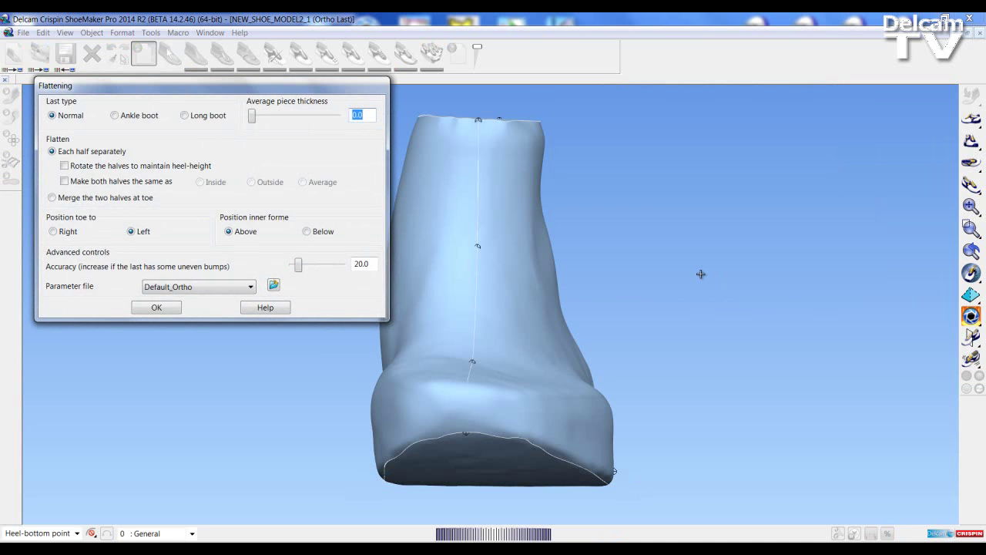
- Flatten the last with the accuracy raised to 62, keeping each half separate
middle_click_drag(466, 310, 356, 348)
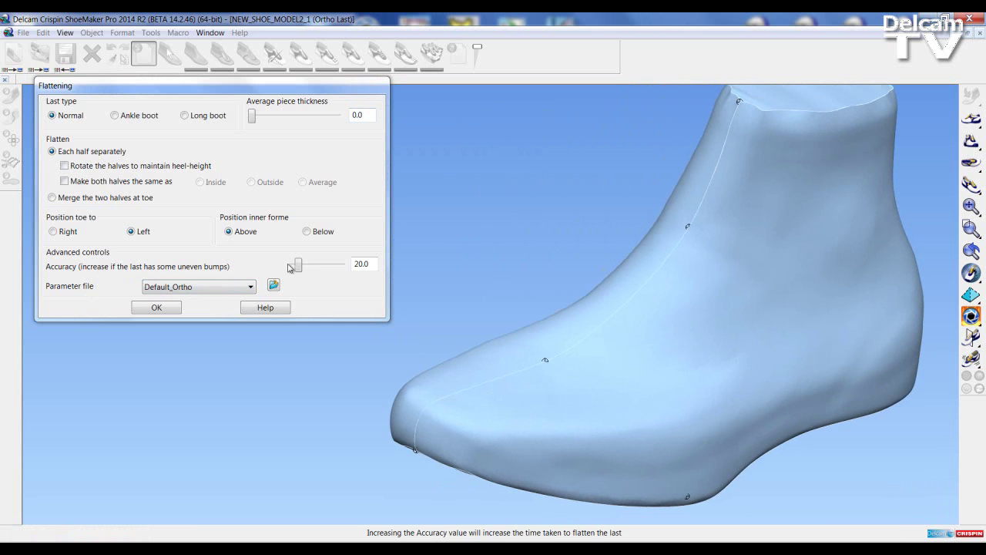
left_click_drag(299, 265, 321, 266)
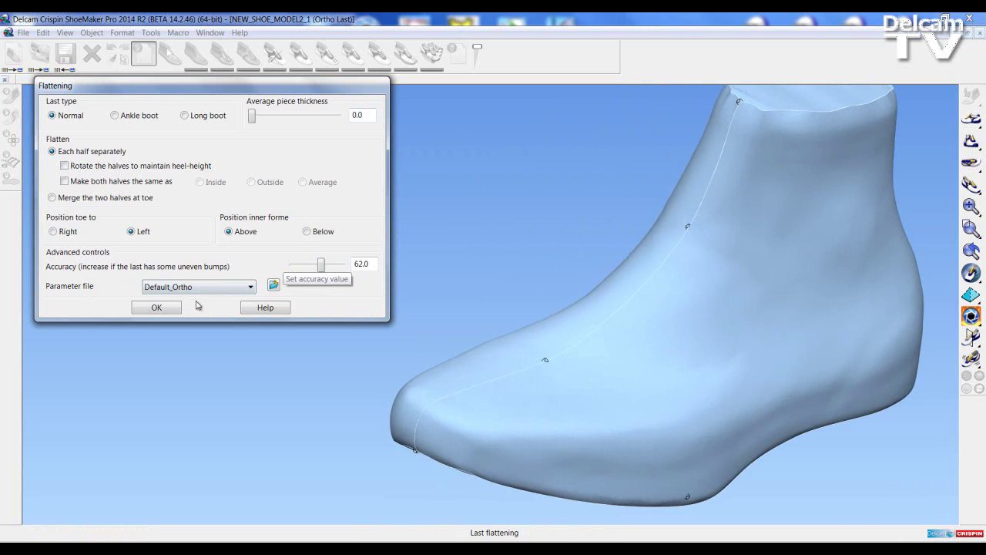
left_click(164, 307)
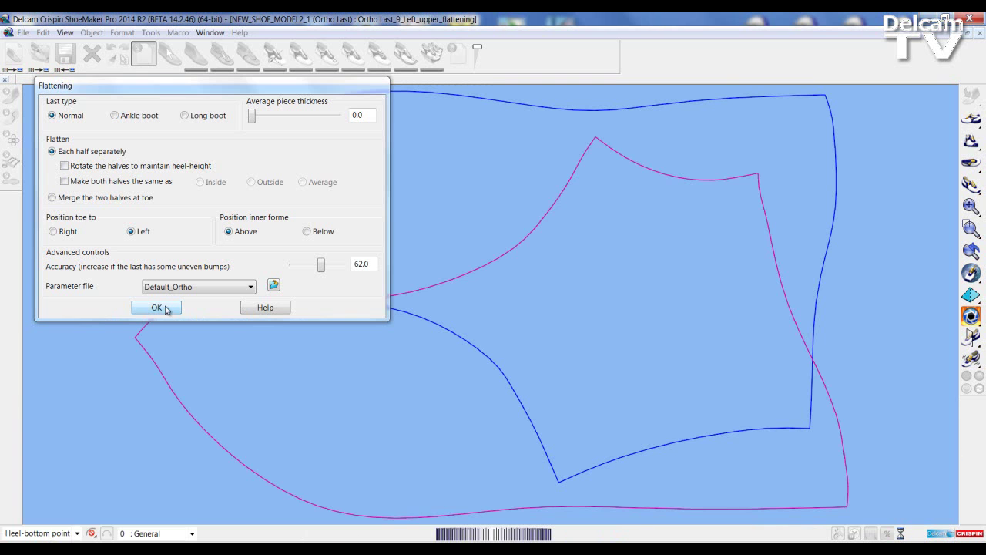
left_click(165, 309)
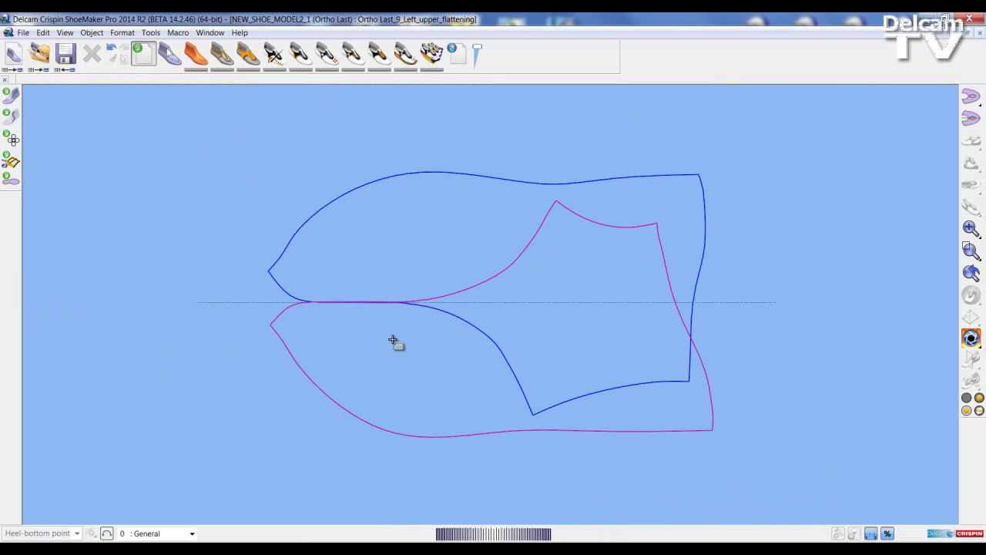
- Overlay the two flattened halves on the same side to compare them, and return to the 3D last
left_click(970, 117)
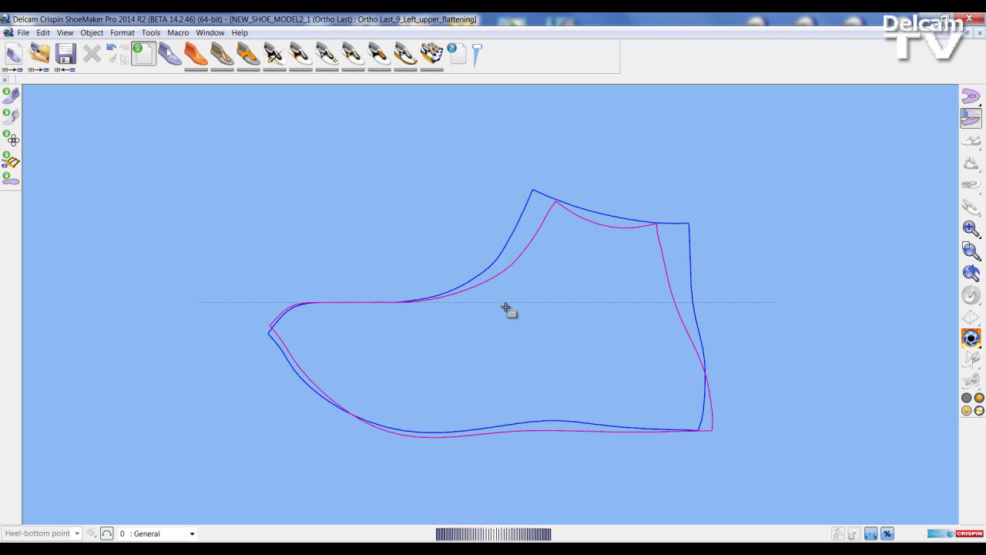
left_click(970, 97)
left_click(903, 97)
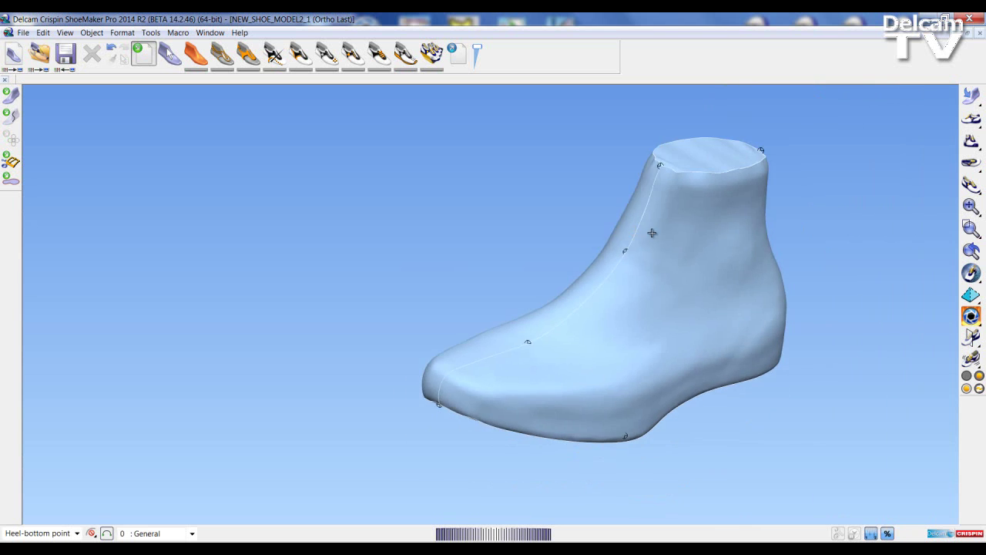